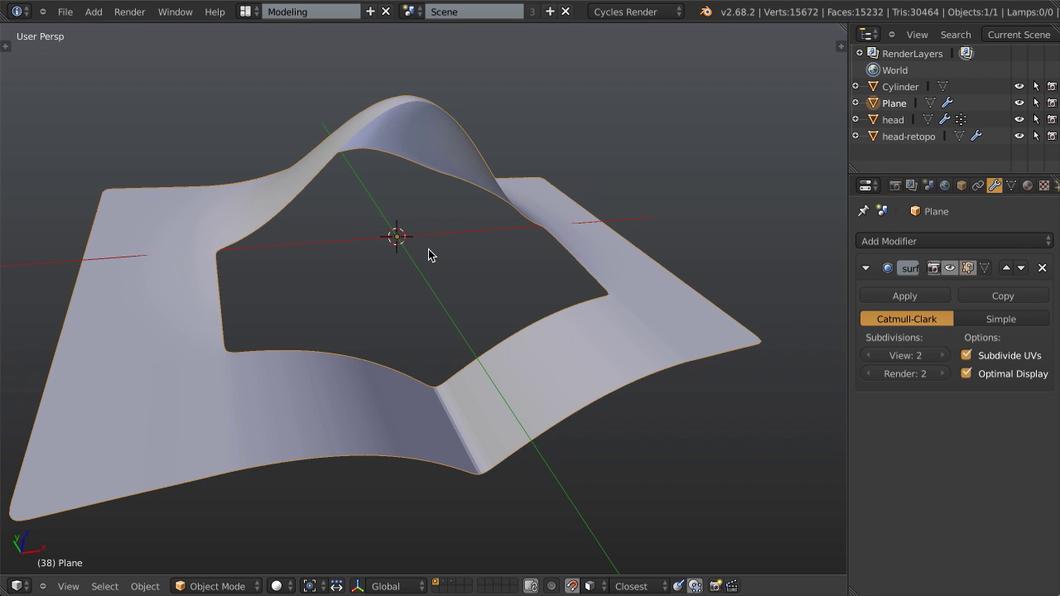
# Switch the plane with the hole into Edit Mode
pyautogui.press('Tab')
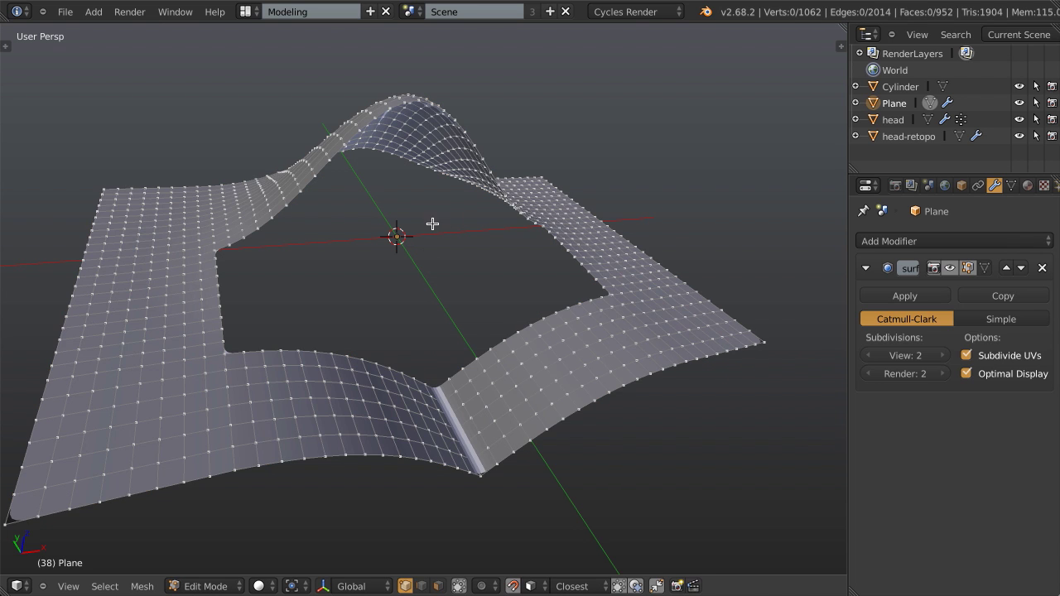
pyautogui.moveTo(431, 227); pyautogui.dragTo(462, 275, button='middle')
pyautogui.scroll(-2, 343, 233)
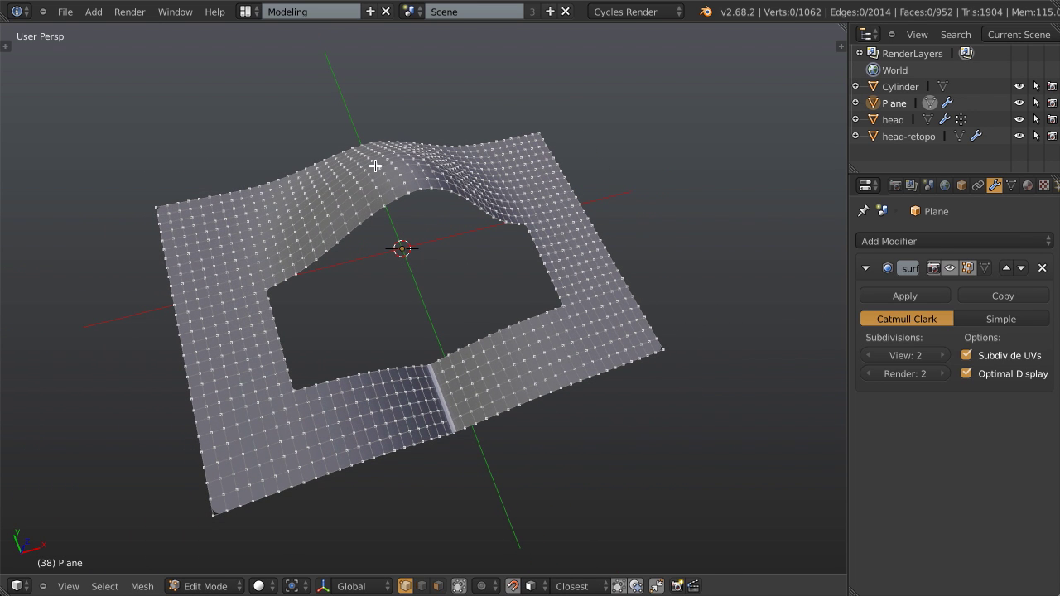
pyautogui.moveTo(503, 183); pyautogui.dragTo(442, 159, button='middle')
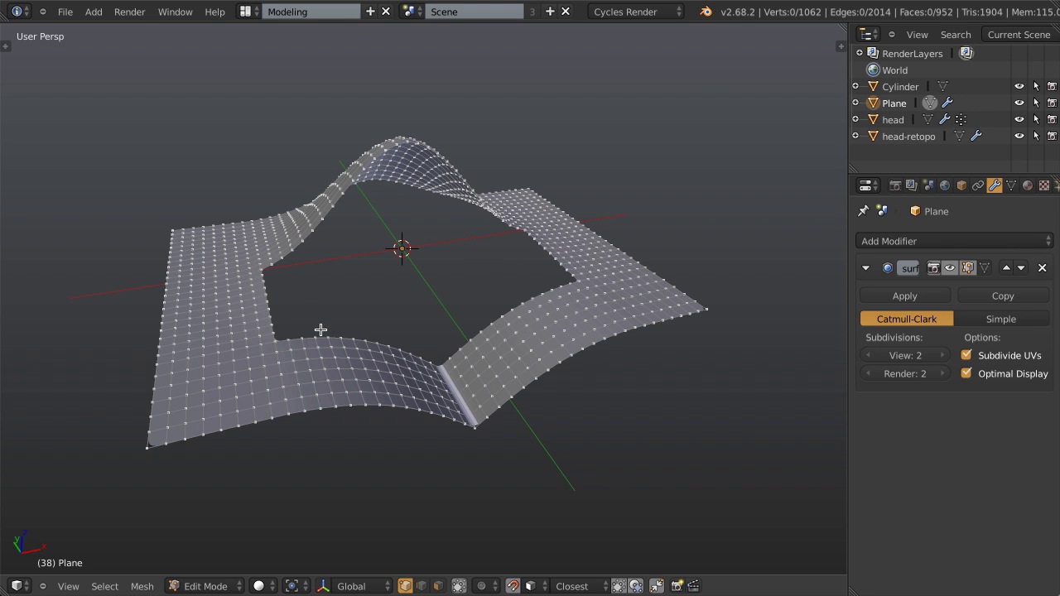
pyautogui.moveTo(415, 265); pyautogui.dragTo(436, 211, button='middle')
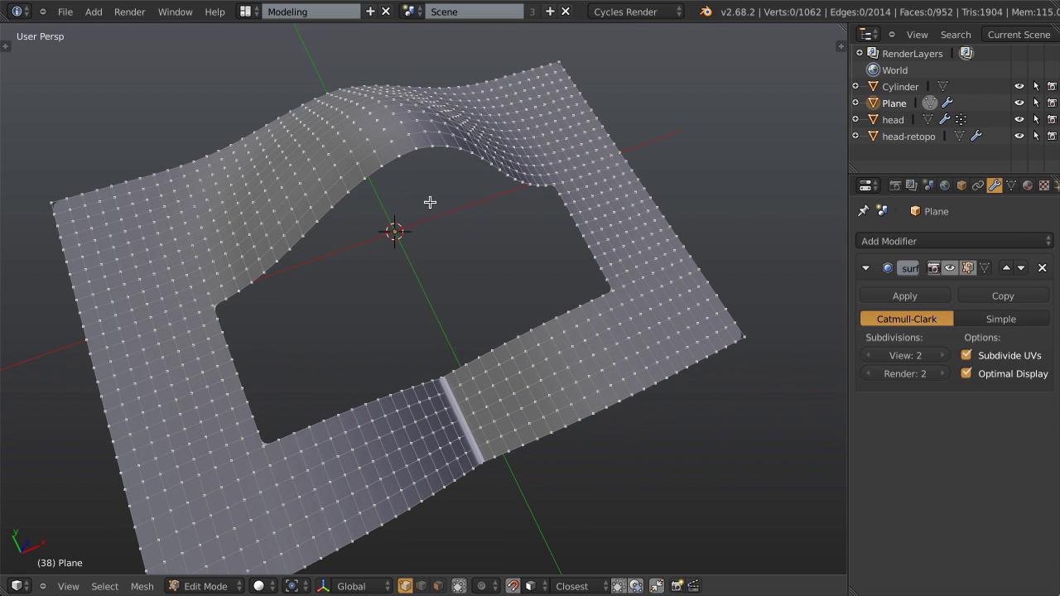
# Fill the hole's boundary loop with a single face and clear the selection
pyautogui.keyDown('alt'); pyautogui.rightClick(394, 164); pyautogui.keyUp('alt')
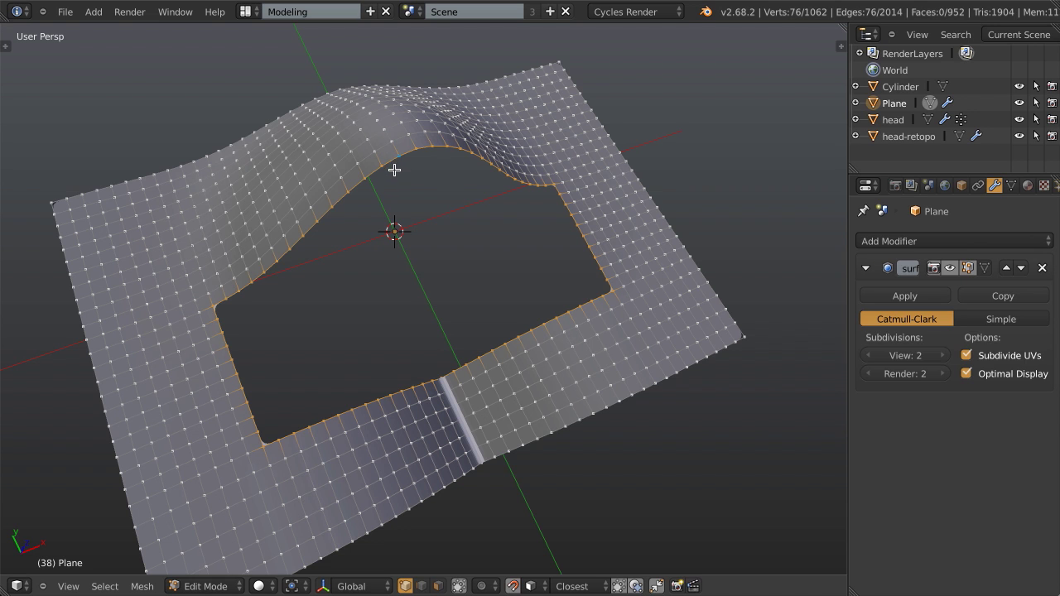
pyautogui.press('f')
pyautogui.press('a')
# Try dividing the fill face by connecting opposite boundary vertices, one cut through the middle and one crossing it
pyautogui.rightClick(418, 154)
pyautogui.press('z')
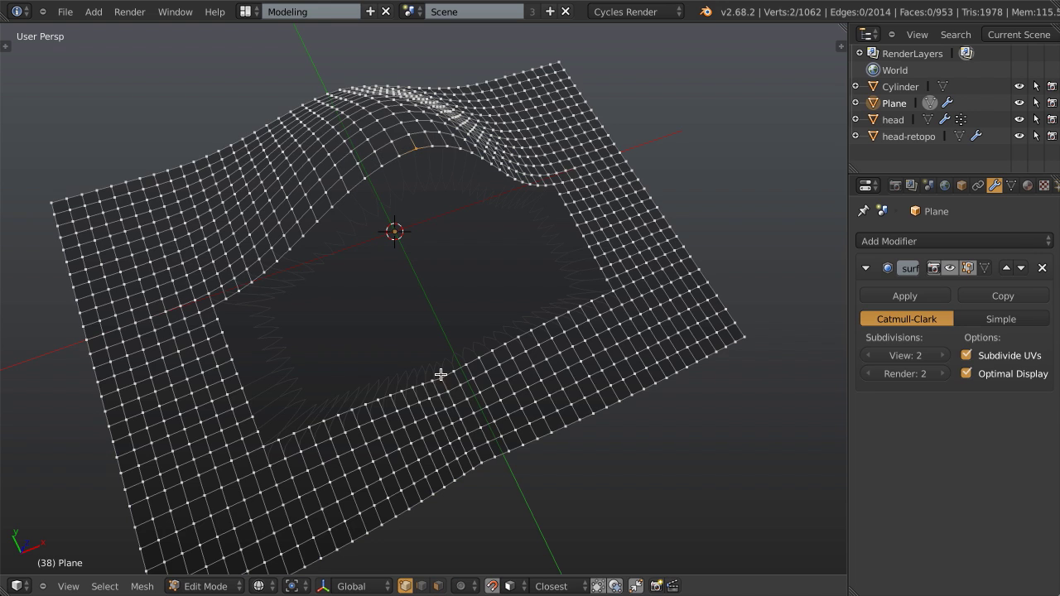
pyautogui.press('j')
pyautogui.press('j')
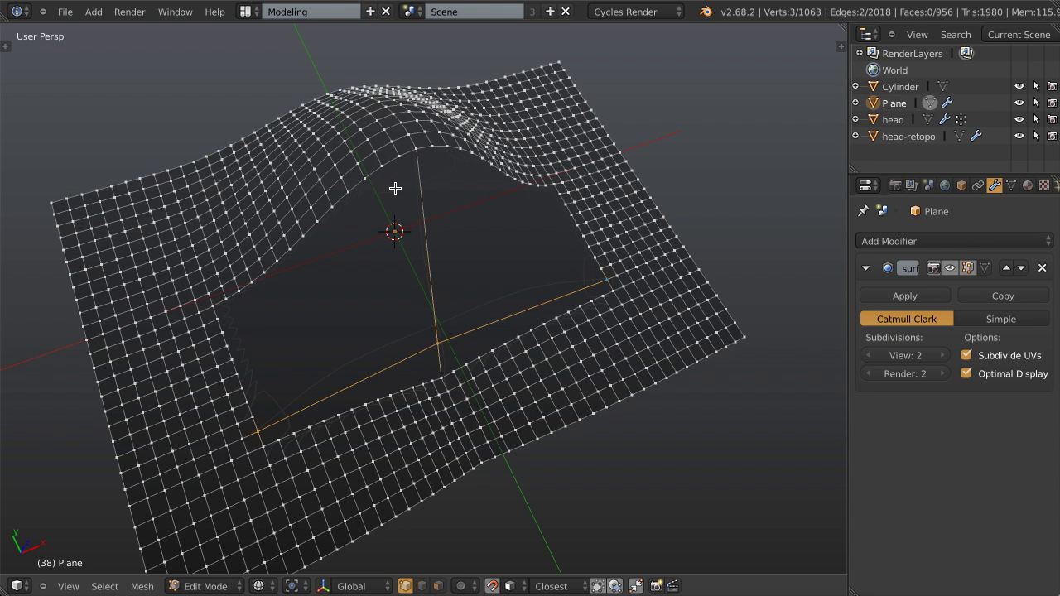
# Connect two more pairs of opposite vertices across the fill face, directly beside the middle cut
pyautogui.press('z')
pyautogui.rightClick(402, 160)
pyautogui.press('z')
pyautogui.press('j')
pyautogui.rightClick(382, 172)
pyautogui.keyDown('ctrl'); pyautogui.rightClick(431, 381); pyautogui.keyUp('ctrl')
pyautogui.press('z')
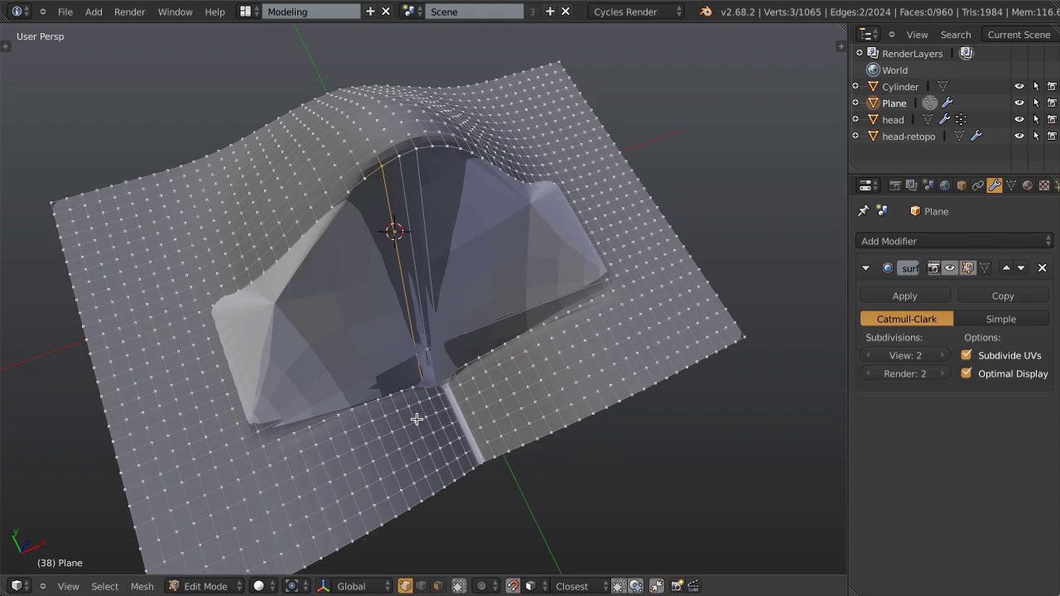
# Cut the fill face along the hole's left side and check the smoothed surface in Object Mode
pyautogui.moveTo(419, 402)
pyautogui.mouseDown(button='middle')
pyautogui.moveTo(509, 273)
pyautogui.moveTo(465, 354)
pyautogui.mouseUp(button='middle')
pyautogui.hotkey('ctrl', 'Tab')
pyautogui.moveTo(520, 323)
pyautogui.mouseDown(button='middle')
pyautogui.moveTo(443, 412)
pyautogui.moveTo(345, 380)
pyautogui.mouseUp(button='middle')
pyautogui.press('z')
pyautogui.rightClick(219, 283)
pyautogui.keyDown('shift'); pyautogui.rightClick(273, 436); pyautogui.keyUp('shift')
pyautogui.keyDown('ctrl'); pyautogui.rightClick(274, 432); pyautogui.keyUp('ctrl')
pyautogui.press('z')
pyautogui.press('Tab')
pyautogui.moveTo(364, 429); pyautogui.dragTo(422, 370, button='middle')
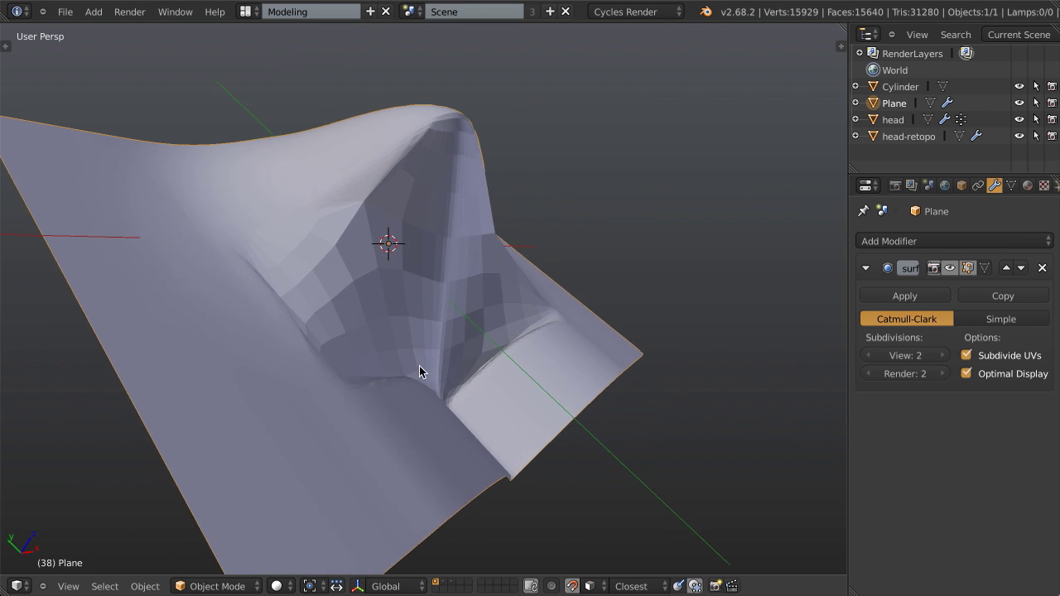
# Return to Edit Mode and connect the next pair of opposite vertices beside the left side cut
pyautogui.press('Tab')
pyautogui.press('z')
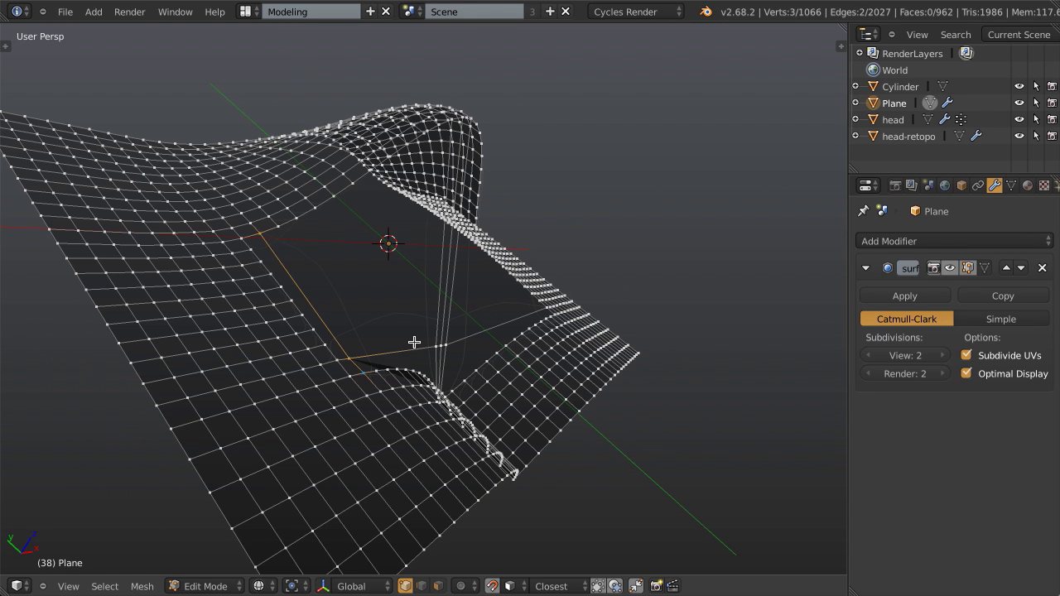
pyautogui.rightClick(419, 369)
pyautogui.keyDown('shift'); pyautogui.rightClick(377, 372); pyautogui.keyUp('shift')
pyautogui.moveTo(444, 335); pyautogui.dragTo(362, 438, button='middle')
pyautogui.rightClick(358, 384)
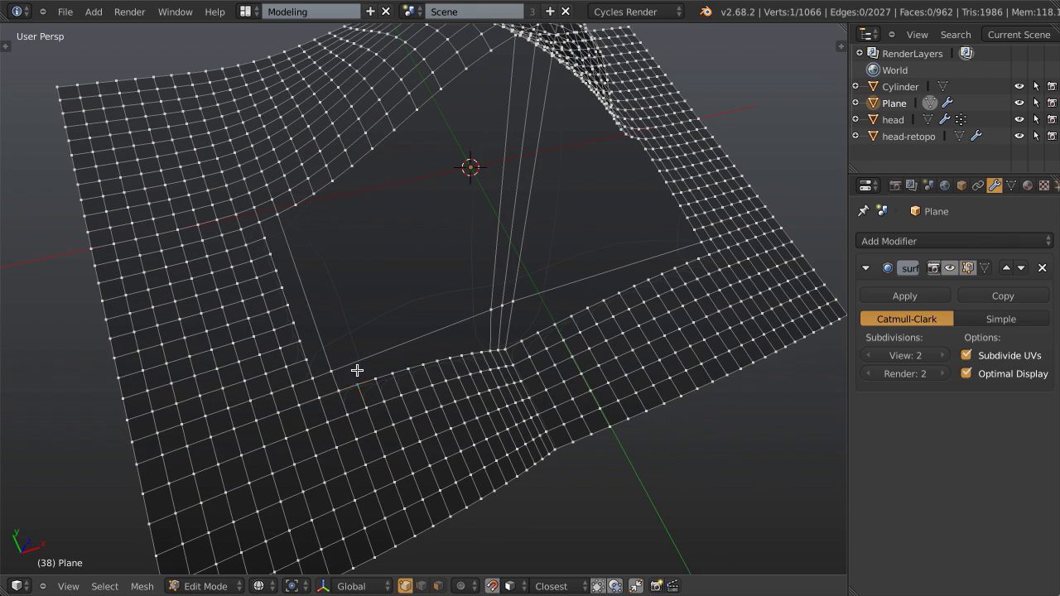
pyautogui.press('j')
pyautogui.press('z')
pyautogui.press('z')
# Add one more parallel cut toward the middle of the fill face and check it in Object Mode
pyautogui.rightClick(313, 202)
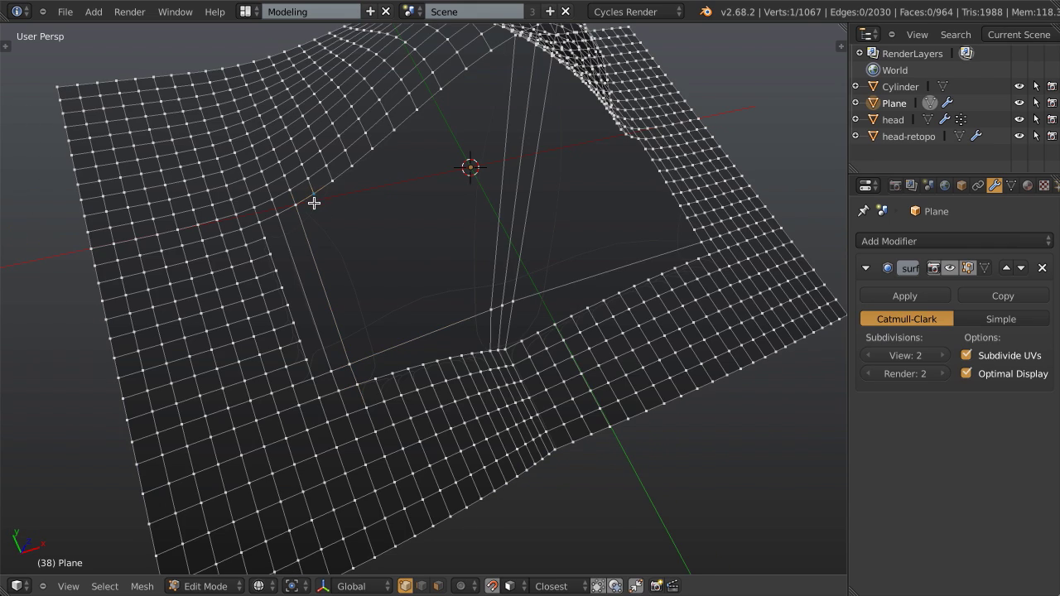
pyautogui.keyDown('ctrl'); pyautogui.rightClick(376, 378); pyautogui.keyUp('ctrl')
pyautogui.press('z')
pyautogui.press('z')
pyautogui.press('Tab')
pyautogui.press('z')
pyautogui.moveTo(482, 389)
pyautogui.mouseDown(button='middle')
pyautogui.moveTo(553, 311)
pyautogui.moveTo(456, 407)
pyautogui.moveTo(510, 352)
pyautogui.mouseUp(button='middle')
pyautogui.press('Tab')
pyautogui.press('z')
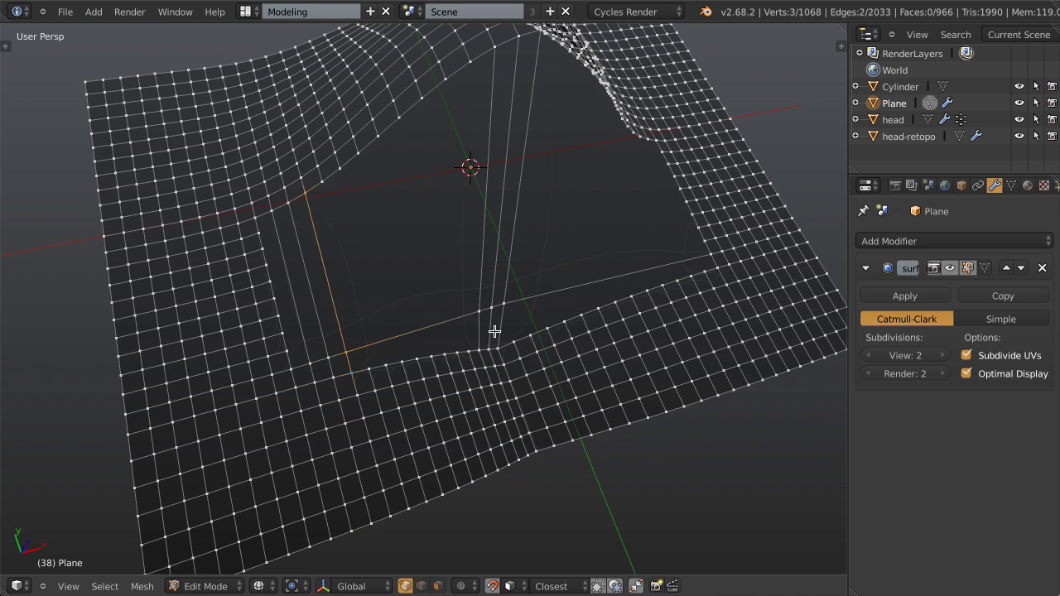
# Undo all the connecting cuts back to the undivided fill face
pyautogui.hotkey('ctrl', 'z')
pyautogui.hotkey('ctrl', 'z')
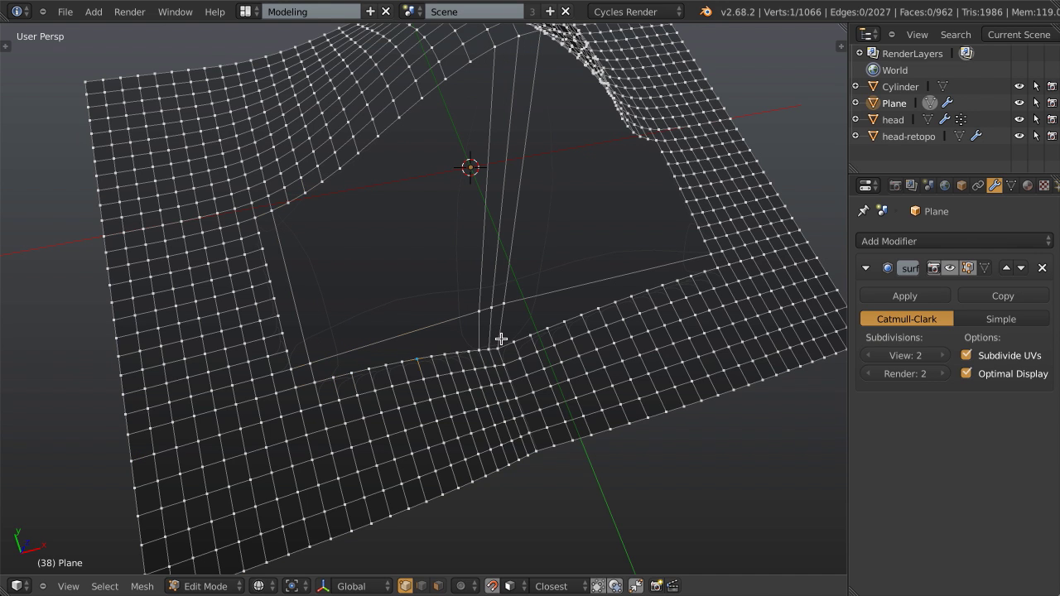
pyautogui.hotkey('ctrl', 'z')
pyautogui.hotkey('ctrl', 'z')
pyautogui.hotkey('ctrl', 'z')
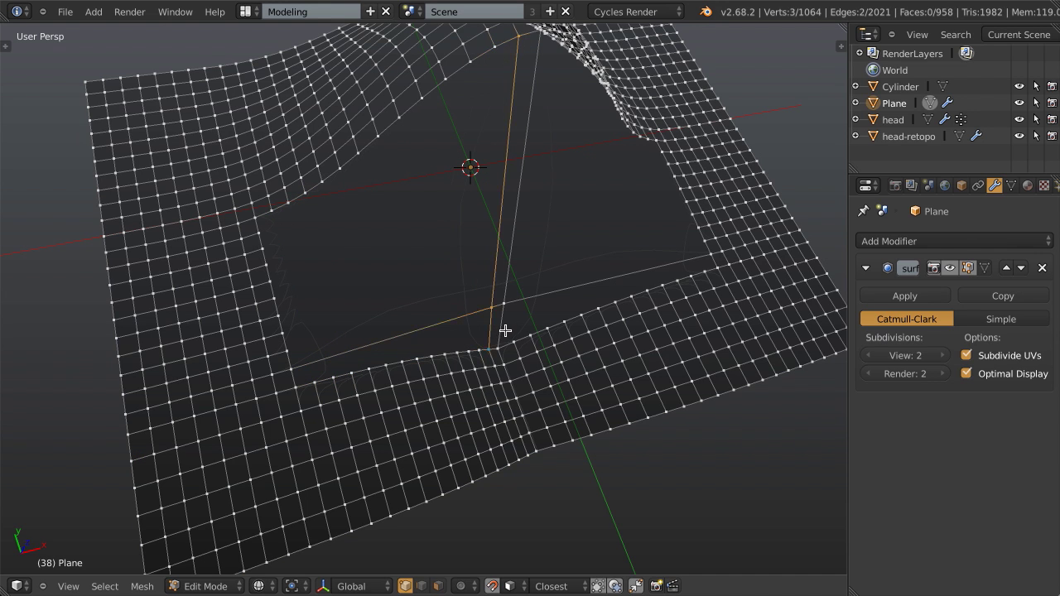
pyautogui.press('x')
pyautogui.click(505, 333)
pyautogui.hotkey('ctrl', 'z')
pyautogui.hotkey('ctrl', 'z')
pyautogui.hotkey('ctrl', 'z')
pyautogui.press('z')
pyautogui.keyDown('shift'); pyautogui.moveTo(486, 230); pyautogui.dragTo(462, 274, button='middle'); pyautogui.keyUp('shift')
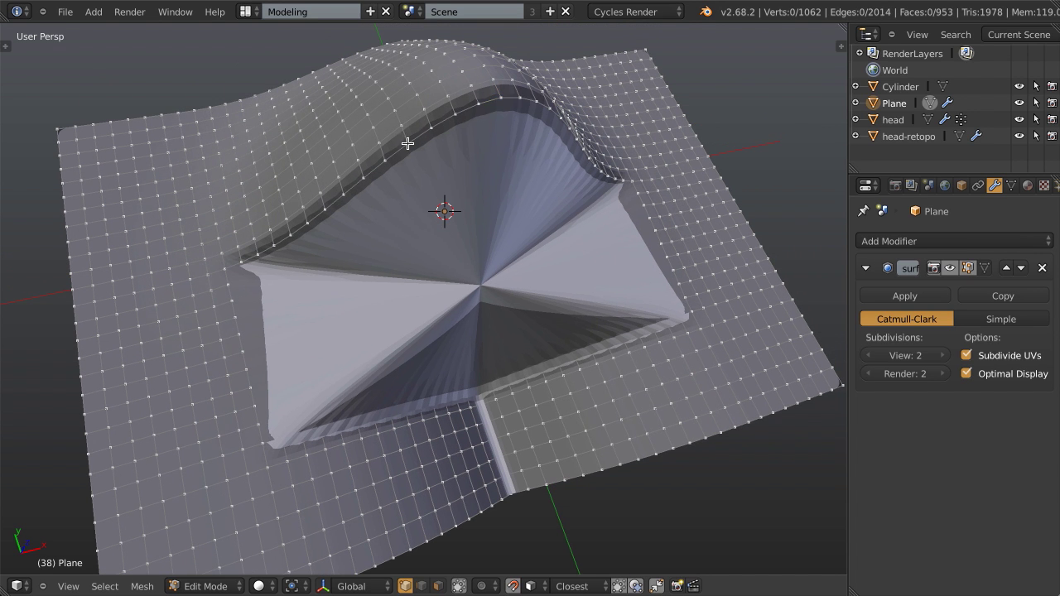
# Delete the single large face filling the hole, keeping its boundary vertices
pyautogui.keyDown('alt'); pyautogui.rightClick(406, 147); pyautogui.keyUp('alt')
pyautogui.press('z')
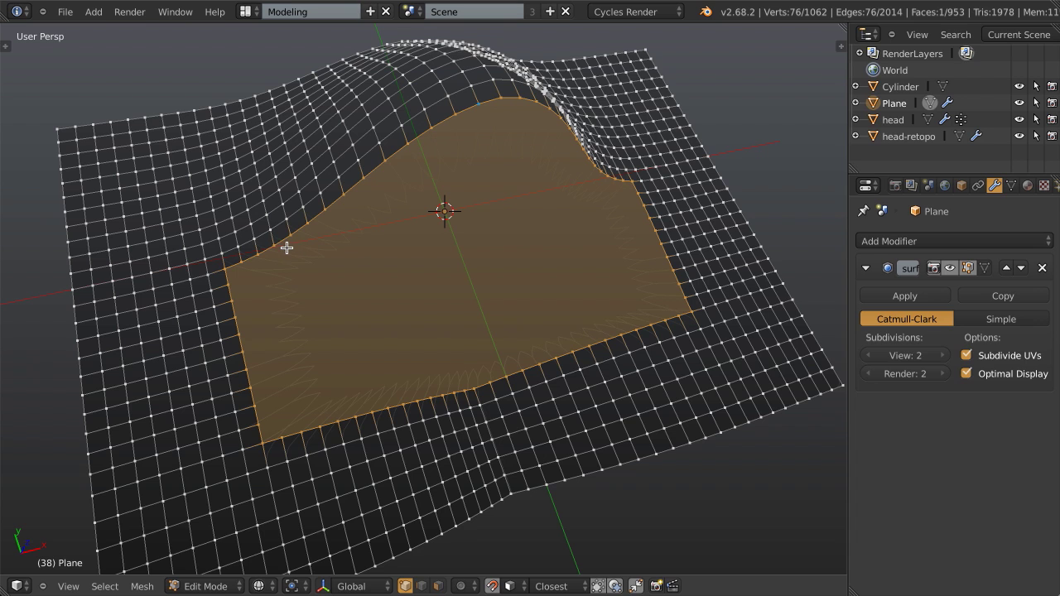
pyautogui.press('x')
pyautogui.click(277, 300)
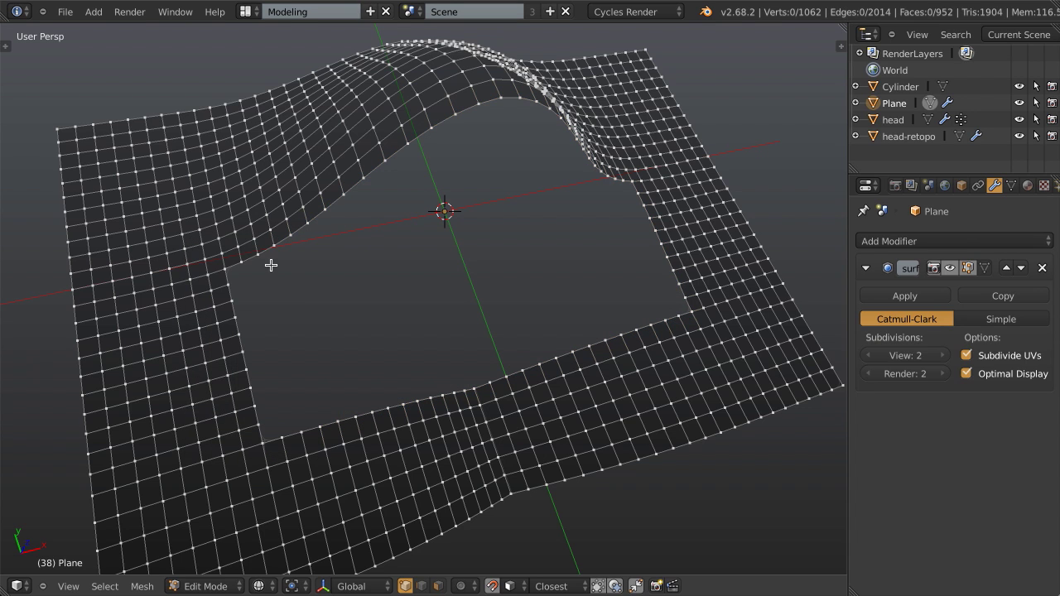
# Bridge the hole's two long opposite edge chains with Bridge Edge Loops, leaving out the corner vertices and side edges
pyautogui.moveTo(252, 282)
pyautogui.keyDown('ctrl'); pyautogui.mouseDown()
pyautogui.moveTo(210, 287)
pyautogui.moveTo(244, 428)
pyautogui.moveTo(265, 429)
pyautogui.mouseUp(); pyautogui.keyUp('ctrl')
pyautogui.moveTo(651, 184)
pyautogui.keyDown('ctrl'); pyautogui.mouseDown()
pyautogui.moveTo(634, 188)
pyautogui.moveTo(646, 287)
pyautogui.moveTo(701, 300)
pyautogui.mouseUp(); pyautogui.keyUp('ctrl')
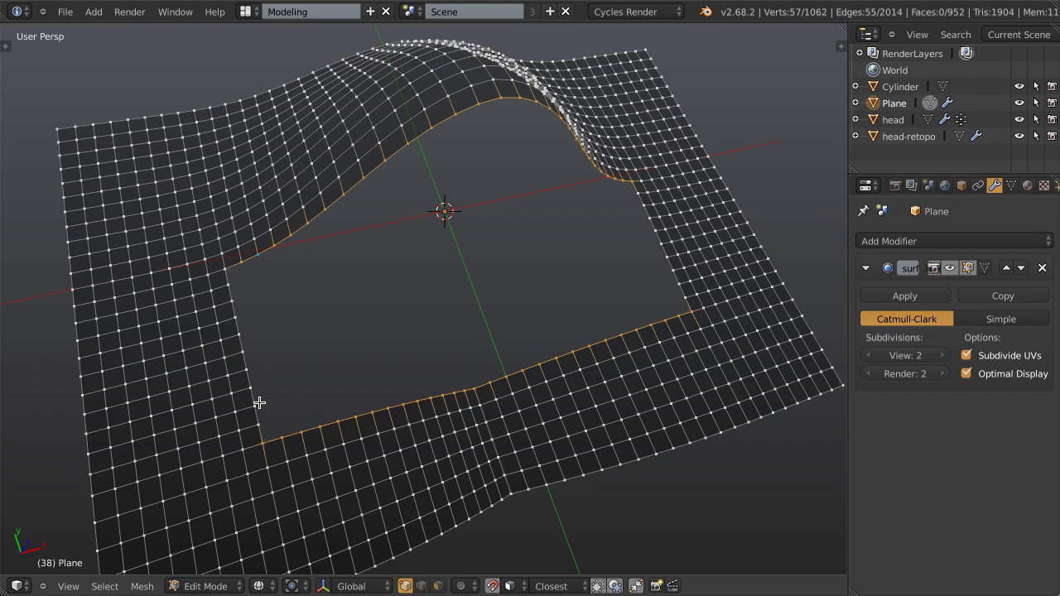
pyautogui.keyDown('shift'); pyautogui.rightClick(693, 312); pyautogui.keyUp('shift')
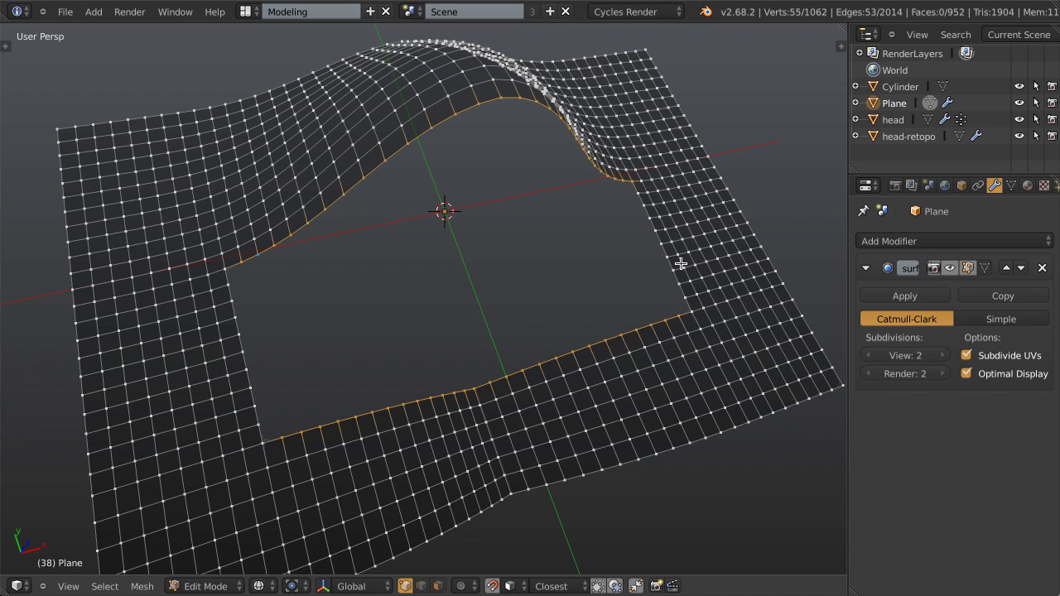
pyautogui.keyDown('shift'); pyautogui.rightClick(633, 182); pyautogui.keyUp('shift')
pyautogui.hotkey('ctrl', 'e')
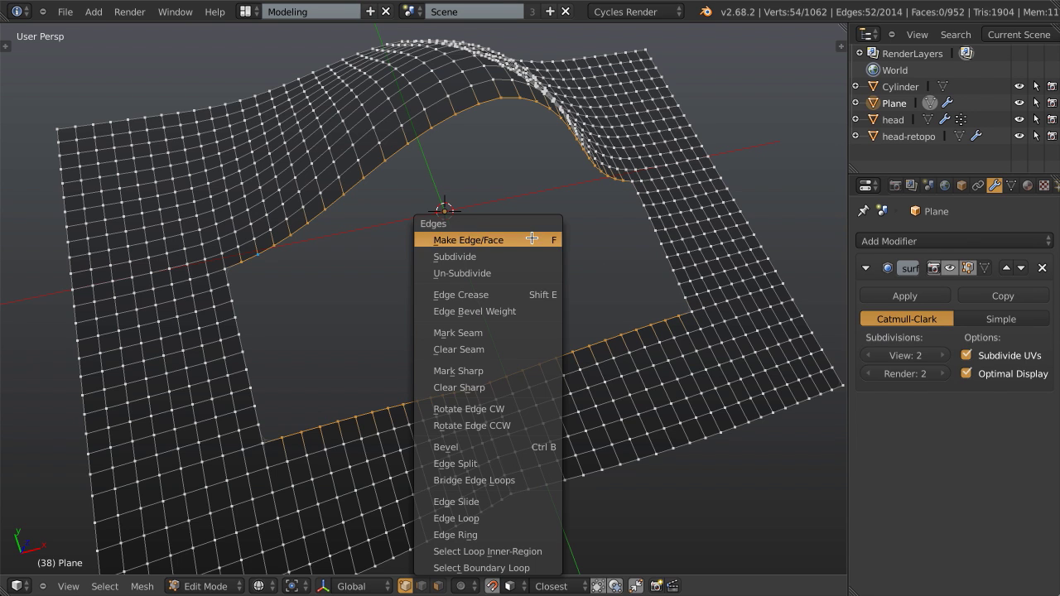
pyautogui.click(505, 480)
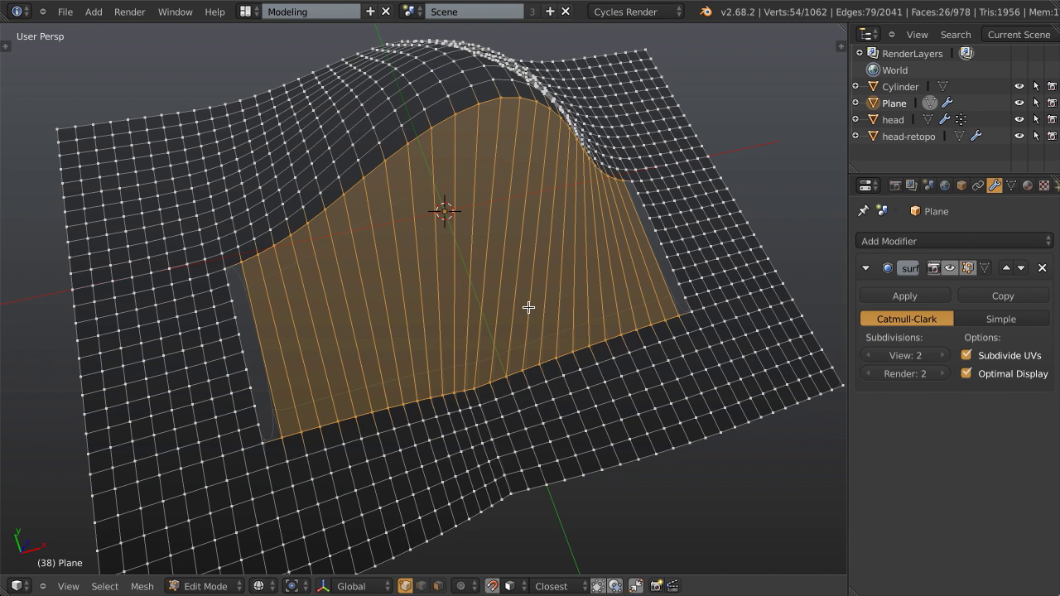
# Show the mesh solid and set the bridge's Number of Cuts to 8
pyautogui.press('z')
pyautogui.press('F6')
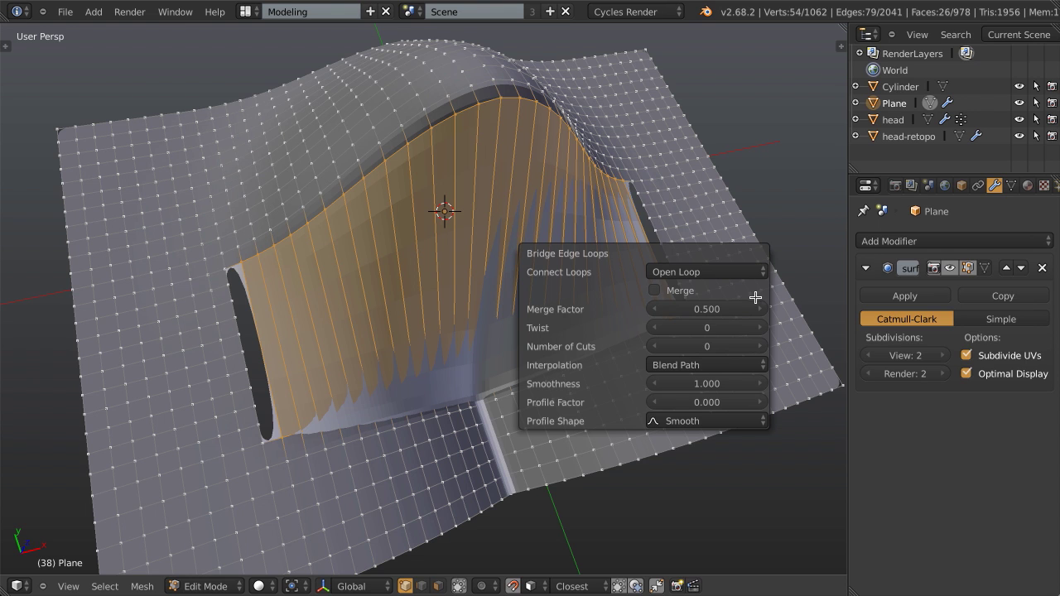
pyautogui.click(757, 347)
pyautogui.click(757, 348)
pyautogui.click(758, 351)
pyautogui.click(758, 350)
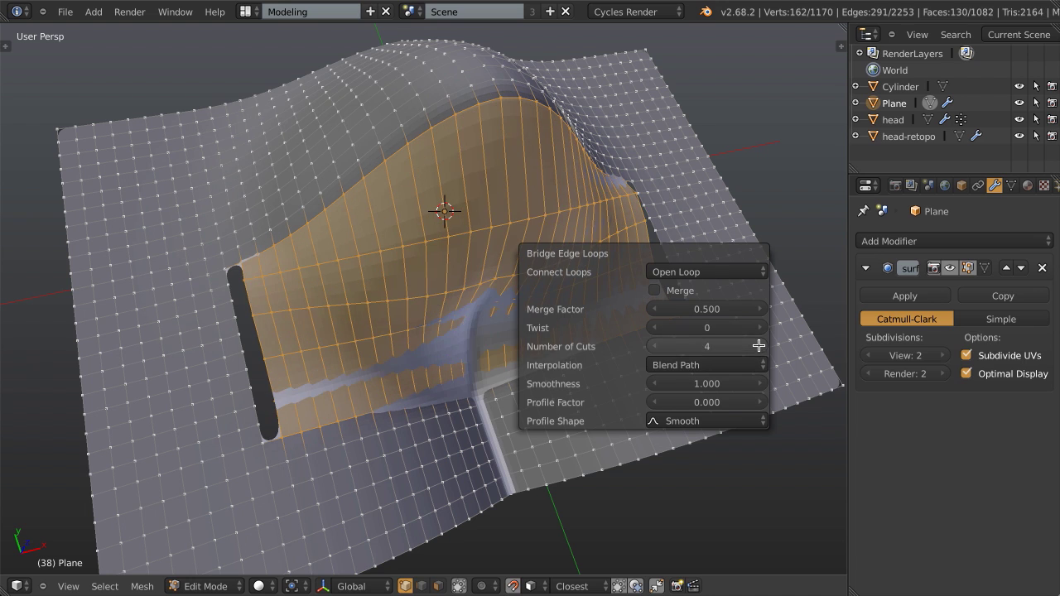
pyautogui.click(758, 348)
pyautogui.click(758, 345)
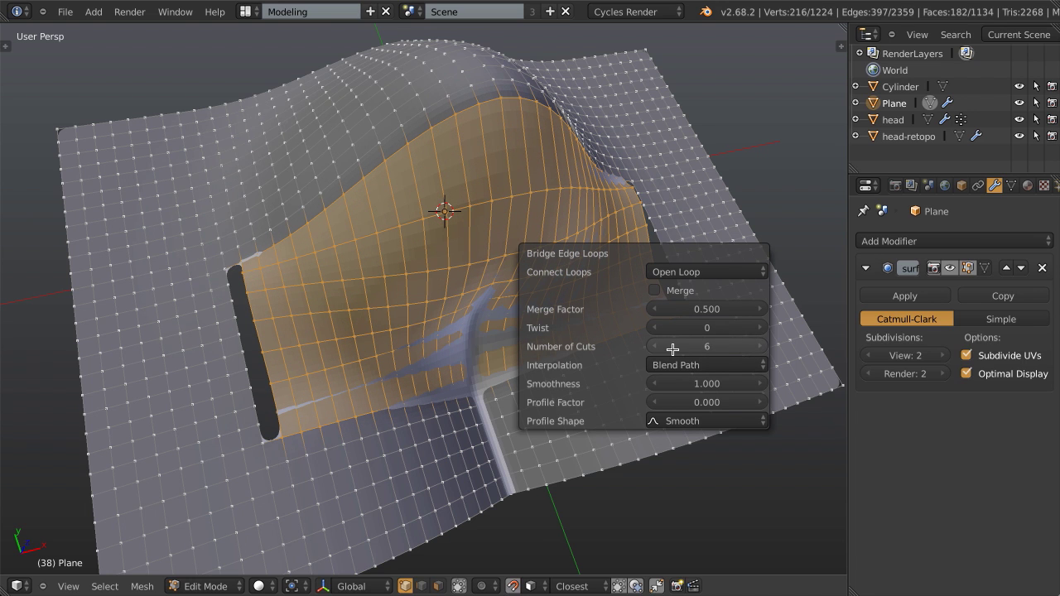
pyautogui.click(760, 347)
pyautogui.click(761, 348)
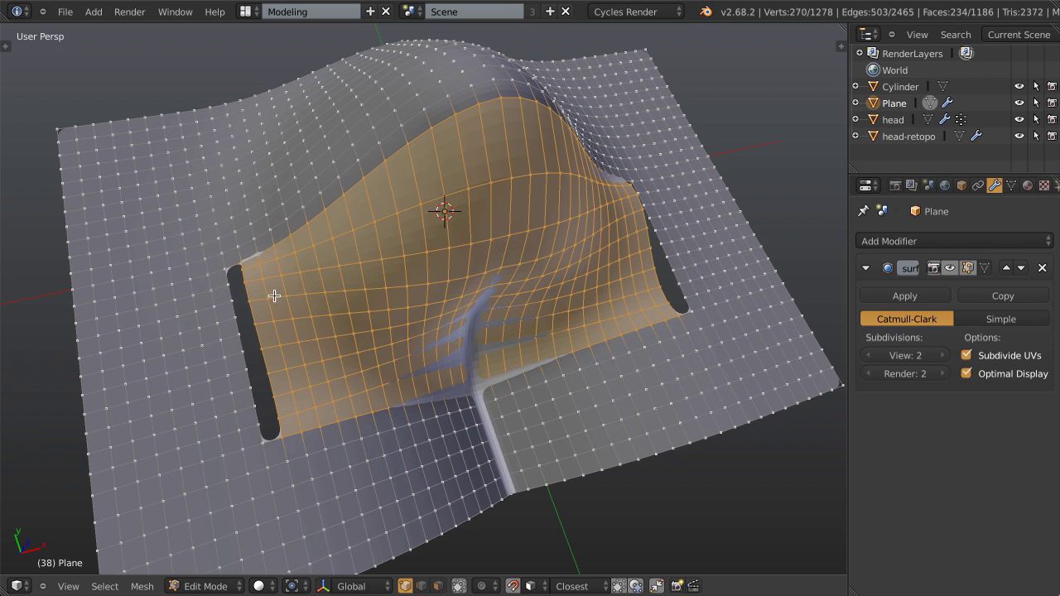
# Undo the bridge across the hole and deselect everything
pyautogui.moveTo(466, 362); pyautogui.dragTo(497, 329, button='middle')
pyautogui.hotkey('ctrl', 'z')
pyautogui.moveTo(520, 288); pyautogui.dragTo(456, 338, button='middle')
pyautogui.press('a')
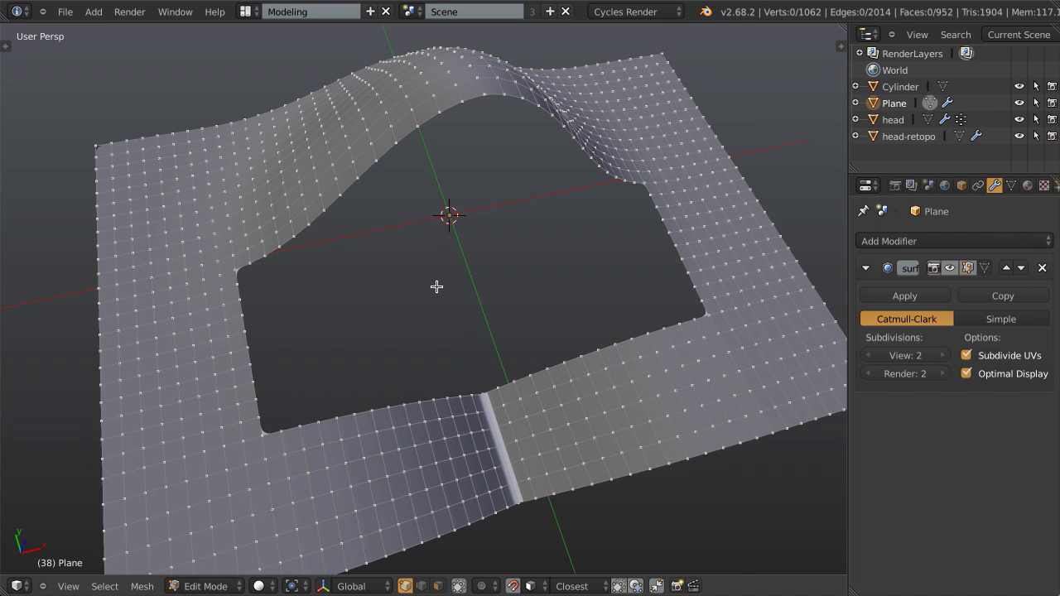
# Fill the hole with Grid Fill, using its two short opposite side edge chains as the selection
pyautogui.moveTo(246, 275)
pyautogui.keyDown('ctrl'); pyautogui.mouseDown()
pyautogui.moveTo(245, 361)
pyautogui.moveTo(261, 433)
pyautogui.moveTo(275, 432)
pyautogui.mouseUp(); pyautogui.keyUp('ctrl')
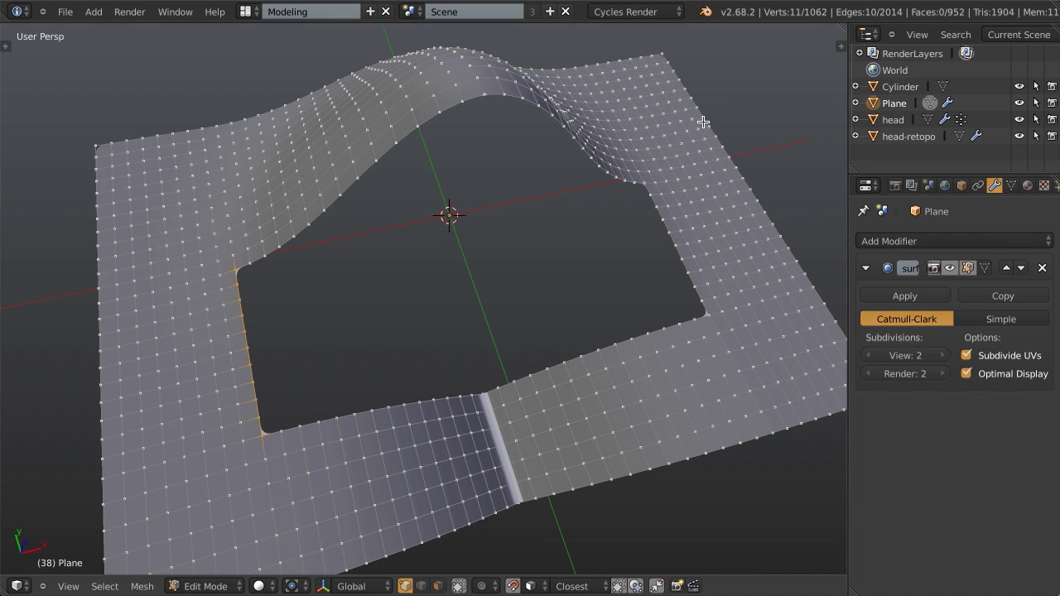
pyautogui.moveTo(651, 211); pyautogui.dragTo(685, 216, button='middle')
pyautogui.moveTo(715, 234)
pyautogui.keyDown('ctrl'); pyautogui.mouseDown()
pyautogui.moveTo(703, 216)
pyautogui.moveTo(715, 318)
pyautogui.moveTo(757, 386)
pyautogui.mouseUp(); pyautogui.keyUp('ctrl')
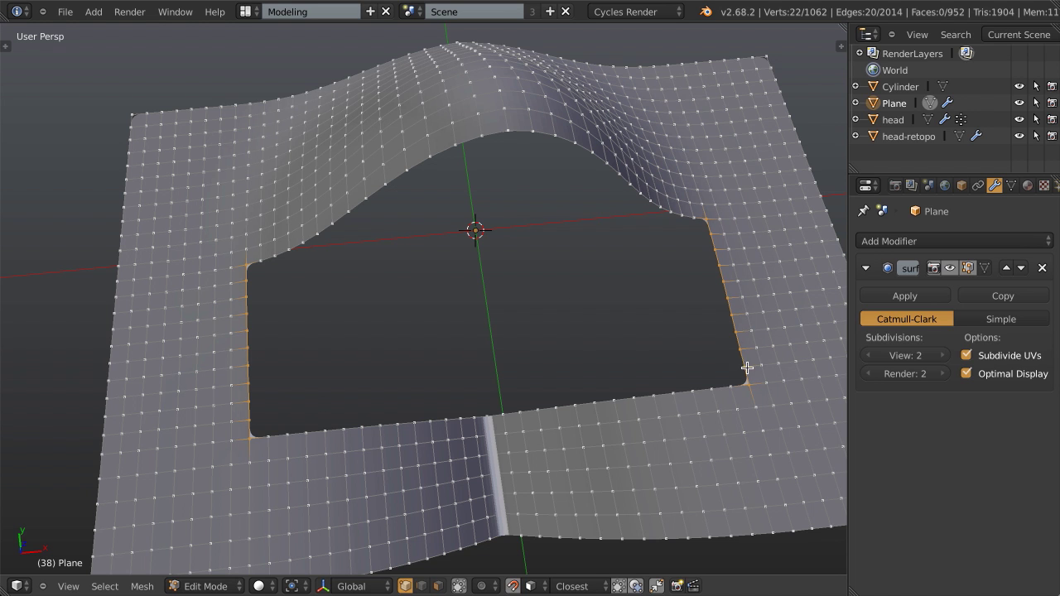
pyautogui.keyDown('shift'); pyautogui.moveTo(595, 296); pyautogui.dragTo(541, 264, button='middle'); pyautogui.keyUp('shift')
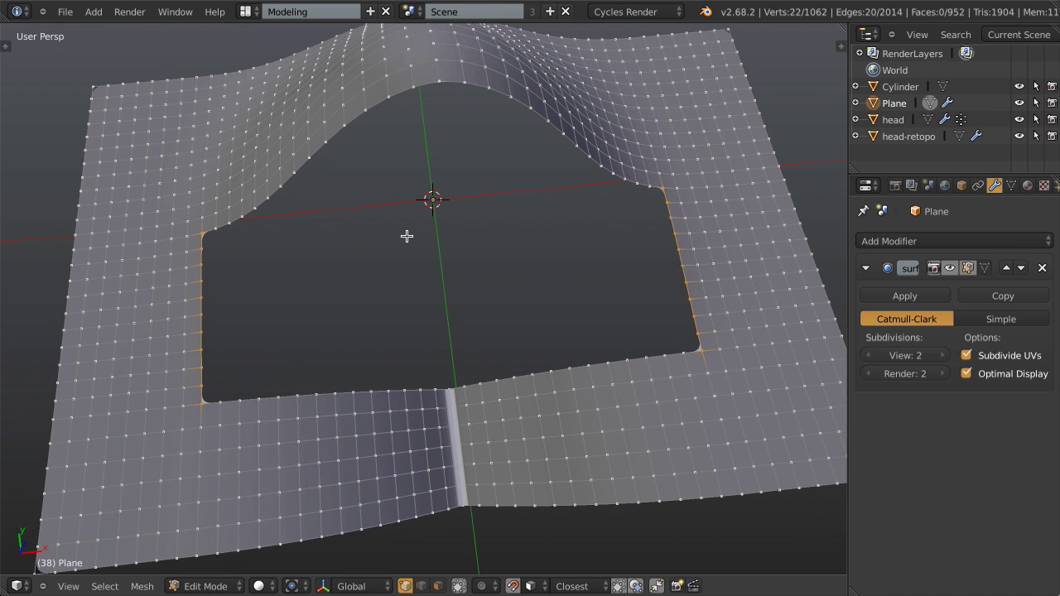
pyautogui.hotkey('ctrl', 'f')
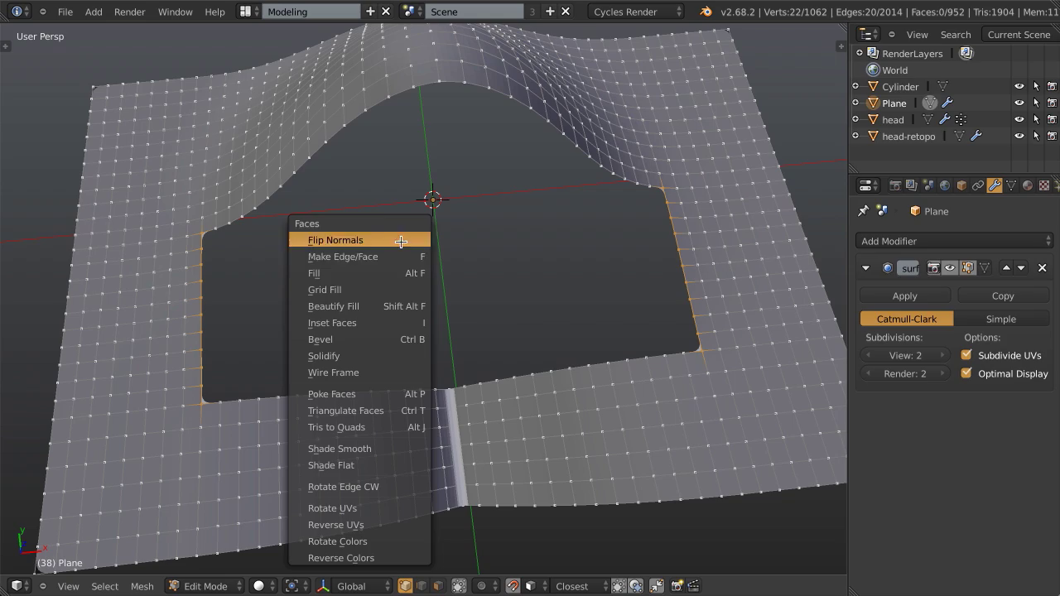
pyautogui.click(376, 290)
# Examine the grid-filled surface from several angles in Edit Mode and Object Mode
pyautogui.scroll(-2, 451, 284)
pyautogui.moveTo(452, 283); pyautogui.dragTo(525, 306, button='middle')
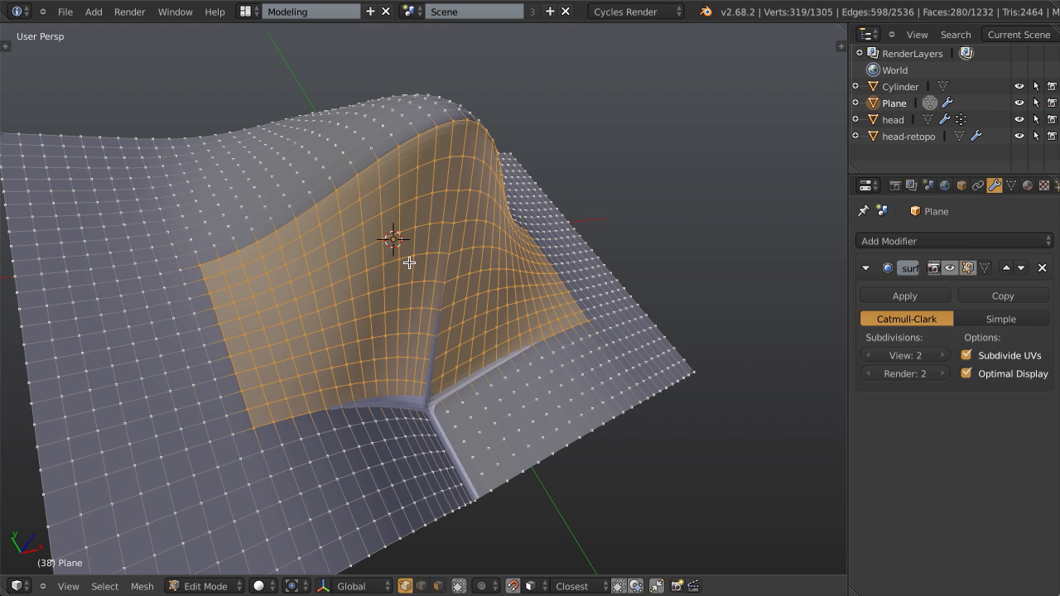
pyautogui.press('Tab')
pyautogui.moveTo(526, 295); pyautogui.dragTo(495, 332, button='middle')
pyautogui.press('Tab')
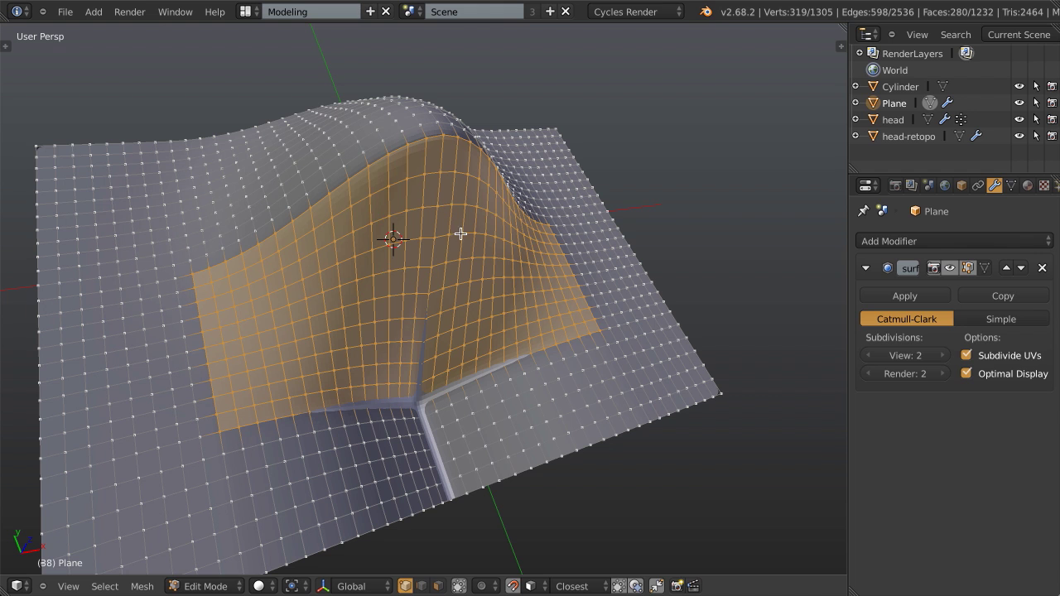
pyautogui.moveTo(457, 234); pyautogui.dragTo(408, 135, button='middle')
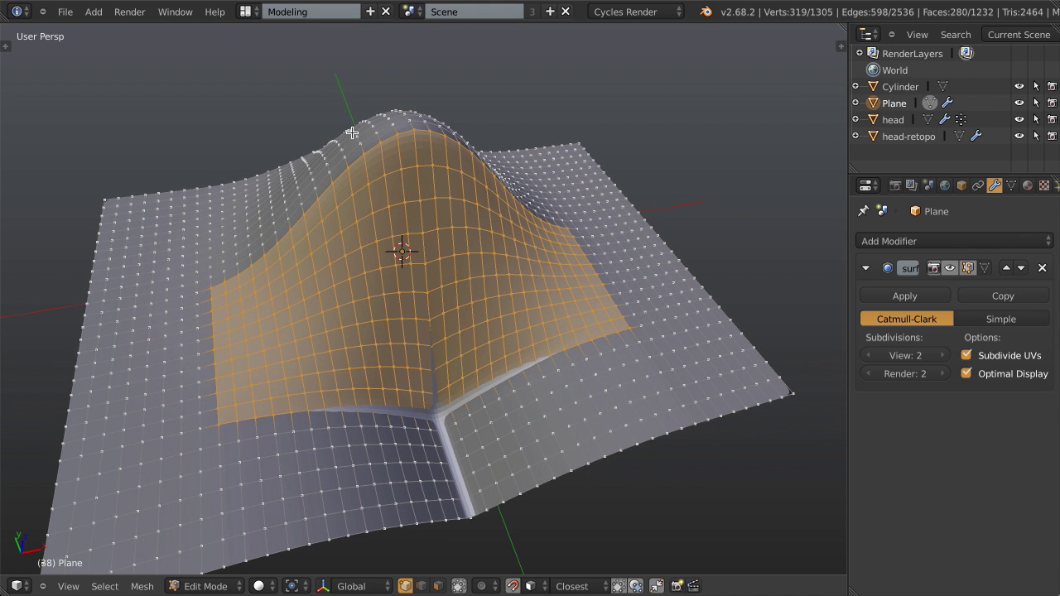
pyautogui.press('Tab')
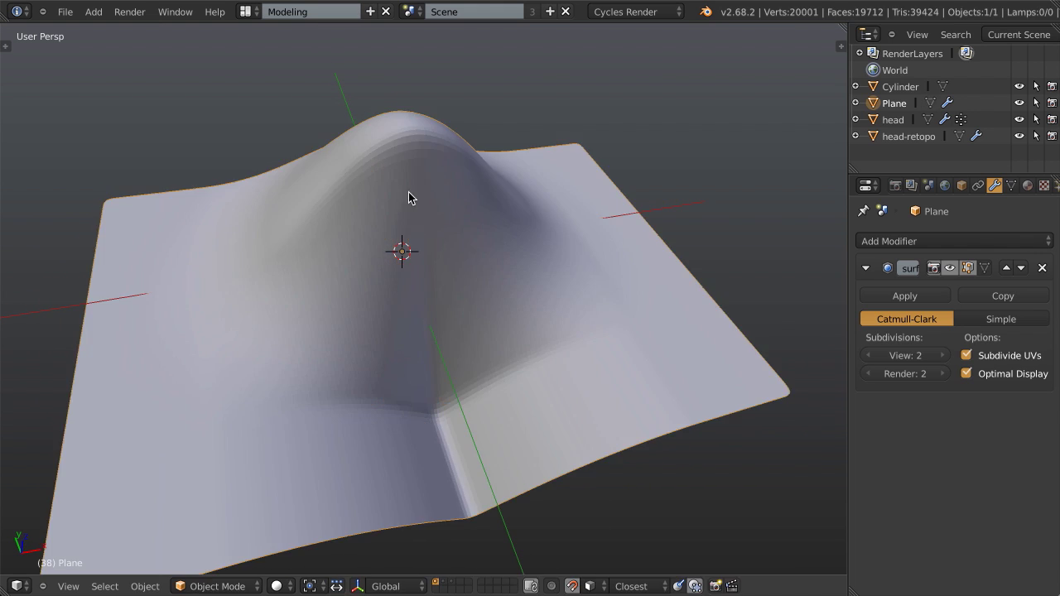
# Switch to the second layer, select the open cylinder, and reveal its hidden faces in Edit Mode
pyautogui.click(443, 588)
pyautogui.click(443, 583)
pyautogui.keyDown('ctrl'); pyautogui.moveTo(433, 300); pyautogui.dragTo(555, 323, button='middle'); pyautogui.keyUp('ctrl')
pyautogui.rightClick(456, 225)
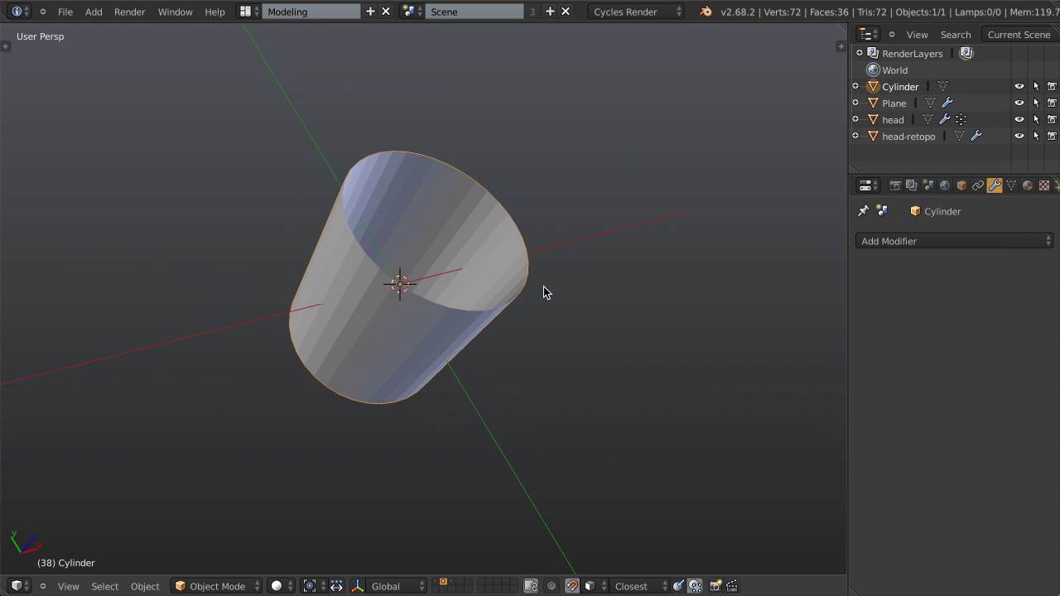
pyautogui.scroll(2, 405, 290)
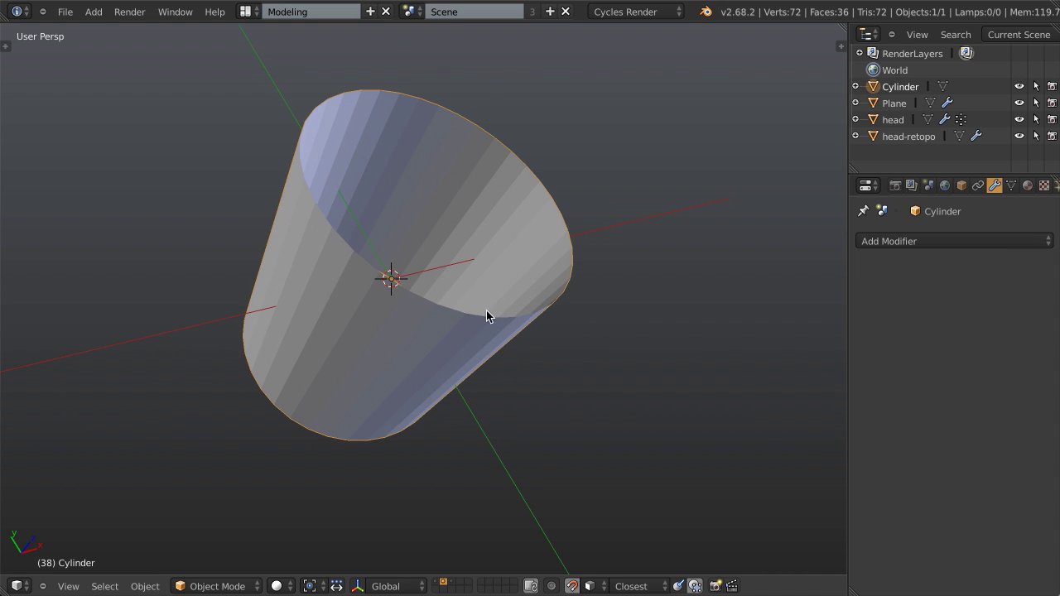
pyautogui.press('Tab')
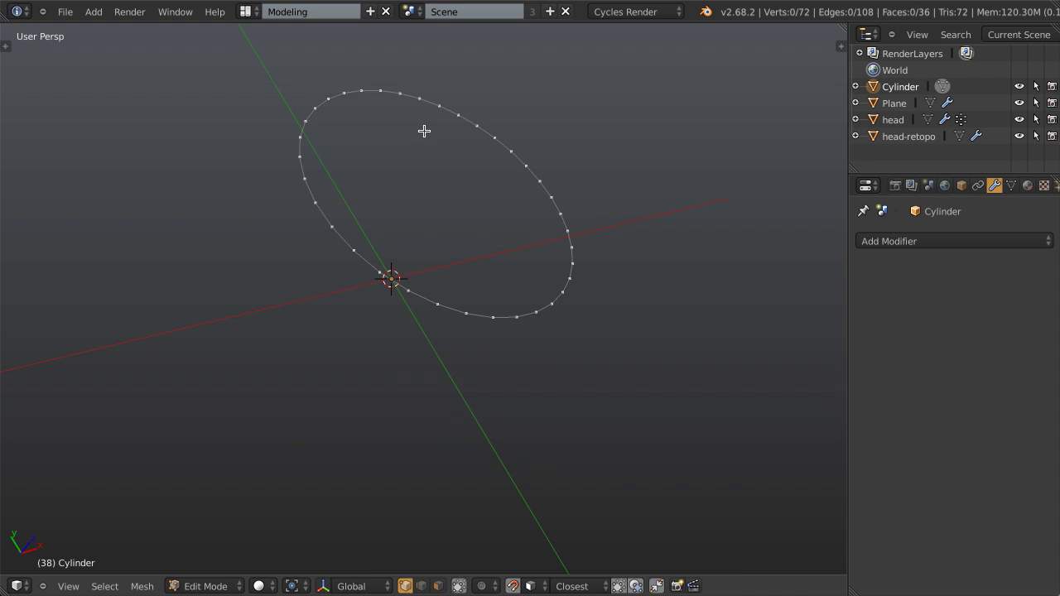
pyautogui.hotkey('alt', 'h')
pyautogui.hotkey('alt', 'a')
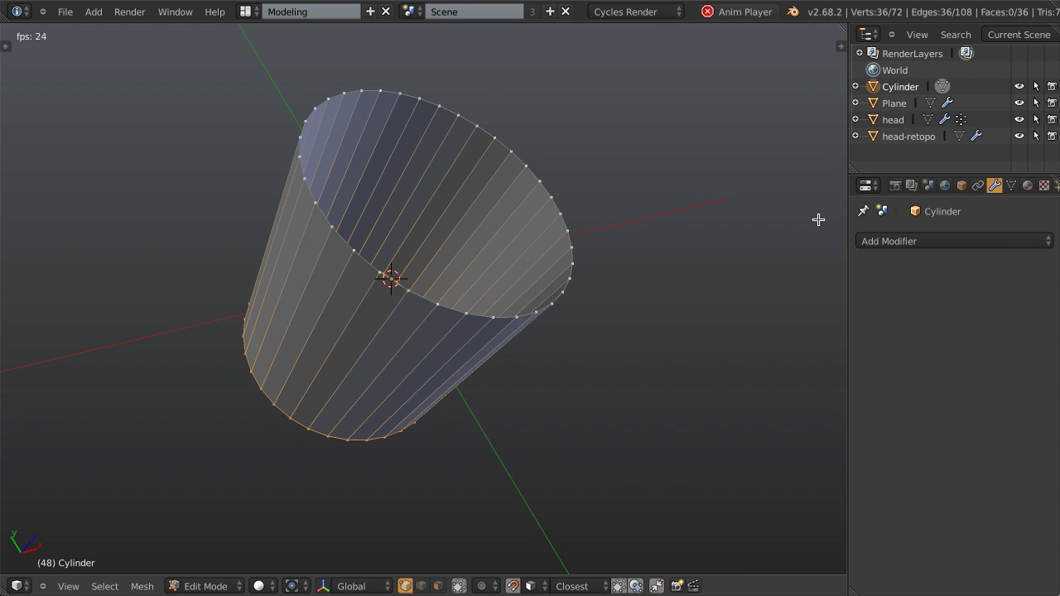
# Add a Subdivision Surface modifier to the cylinder and cap its upper rim with a single face
pyautogui.click(923, 245)
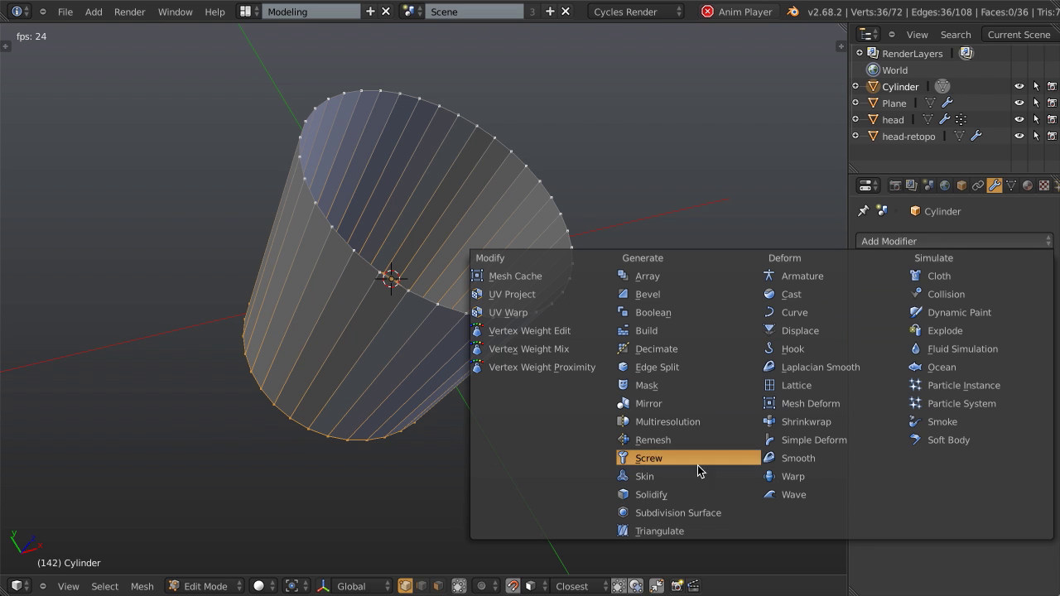
pyautogui.click(687, 511)
pyautogui.press('a')
pyautogui.keyDown('alt'); pyautogui.rightClick(392, 280); pyautogui.keyUp('alt')
pyautogui.press('f')
pyautogui.press('Tab')
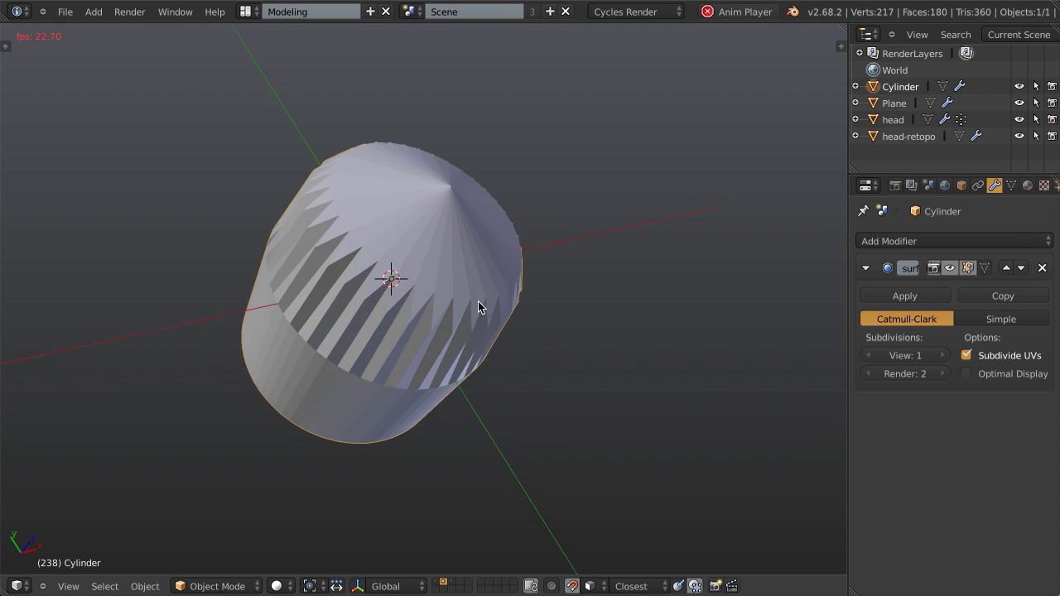
# Inset the cylinder's cap face by a narrow margin, compare the result in Object Mode, and deselect everything
pyautogui.moveTo(493, 281); pyautogui.dragTo(467, 289, button='middle')
pyautogui.press('Tab')
pyautogui.press('i')
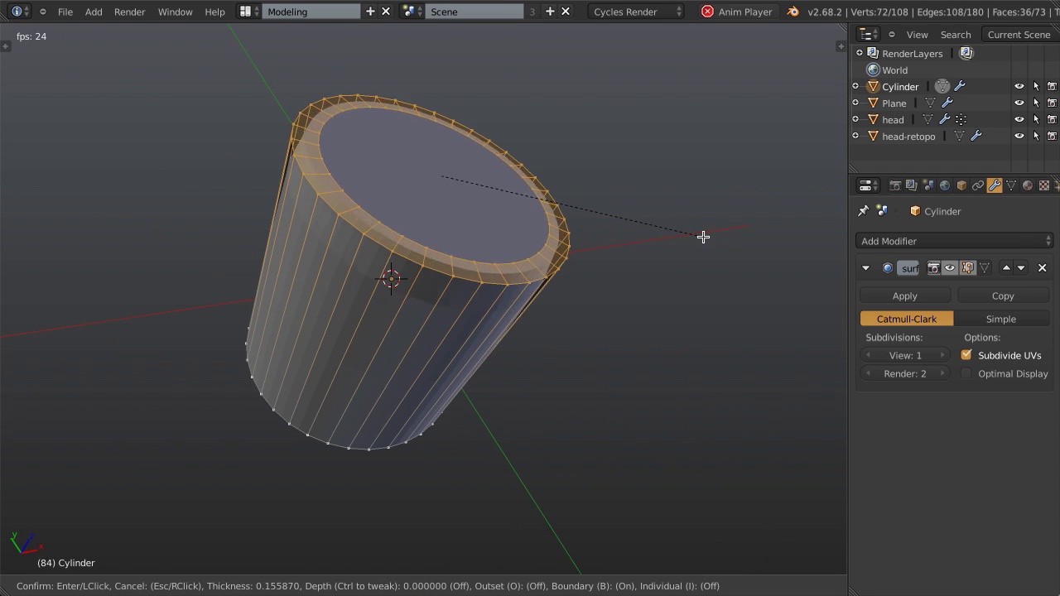
pyautogui.click(706, 242)
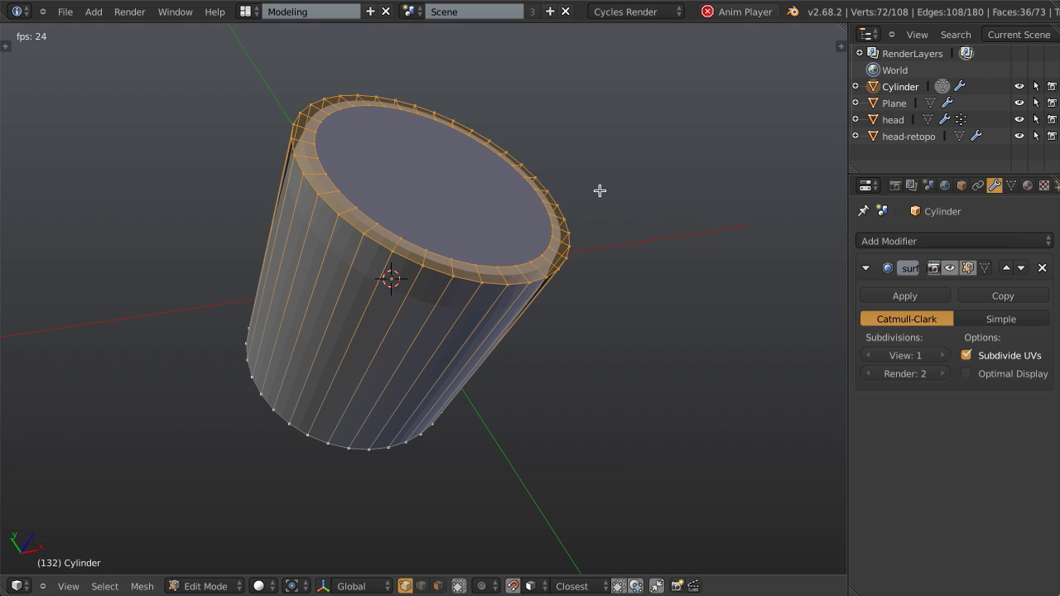
pyautogui.moveTo(514, 249); pyautogui.dragTo(524, 270, button='middle')
pyautogui.press('Tab')
pyautogui.press('Tab')
pyautogui.press('a')
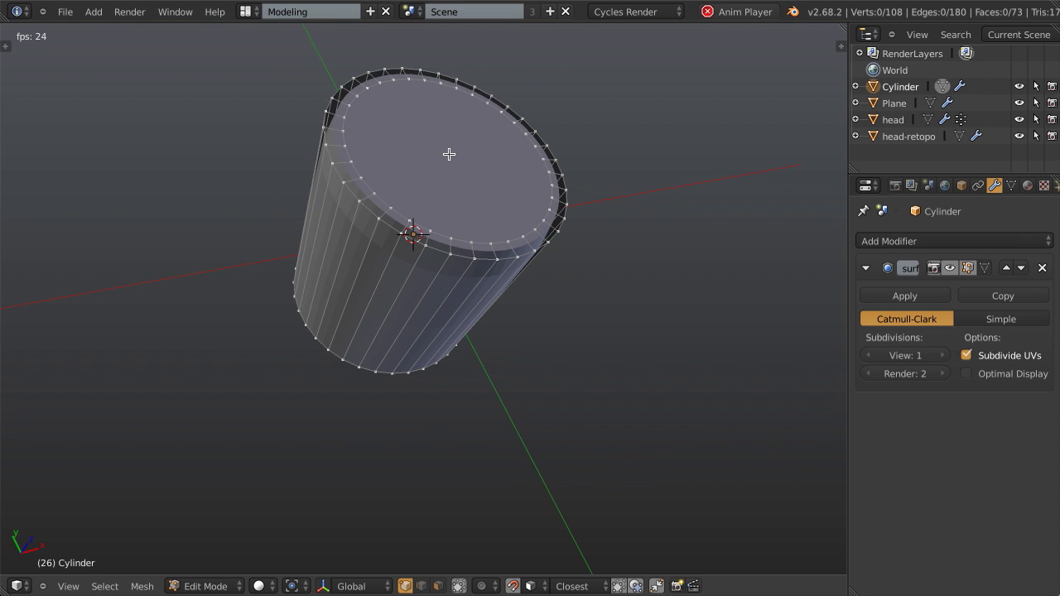
# Delete the cylinder's inner cap face and show the remaining ring in orthographic top view
pyautogui.rightClick(427, 228)
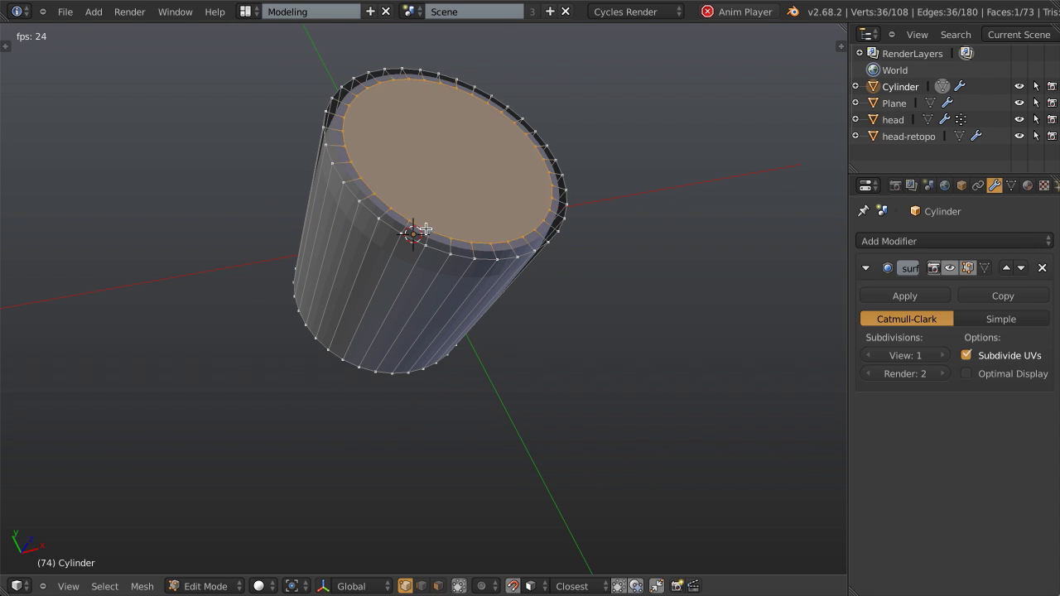
pyautogui.moveTo(459, 221); pyautogui.dragTo(468, 256, button='middle')
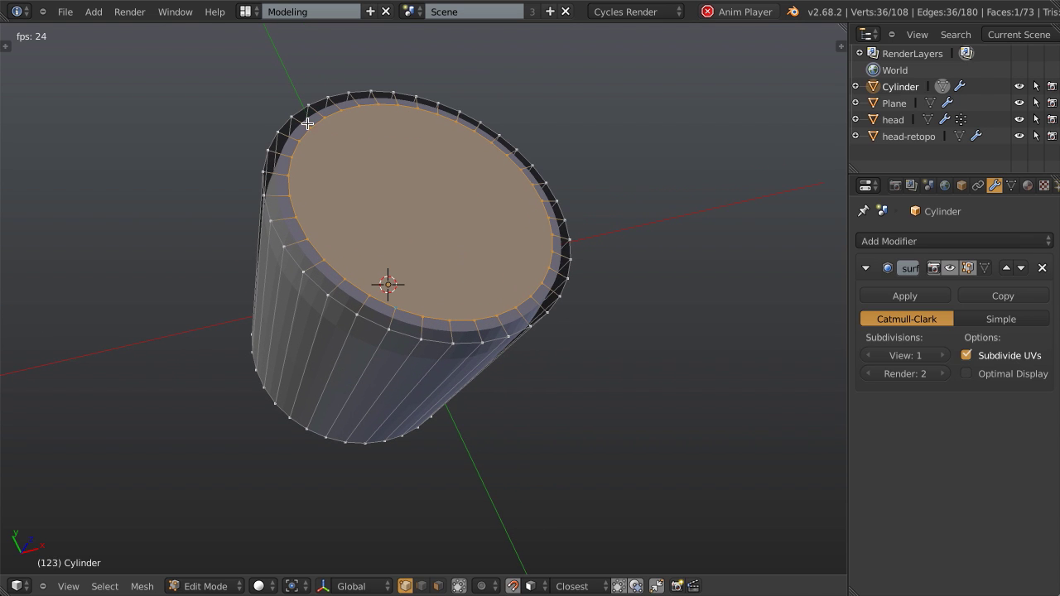
pyautogui.hotkey('alt', 'a')
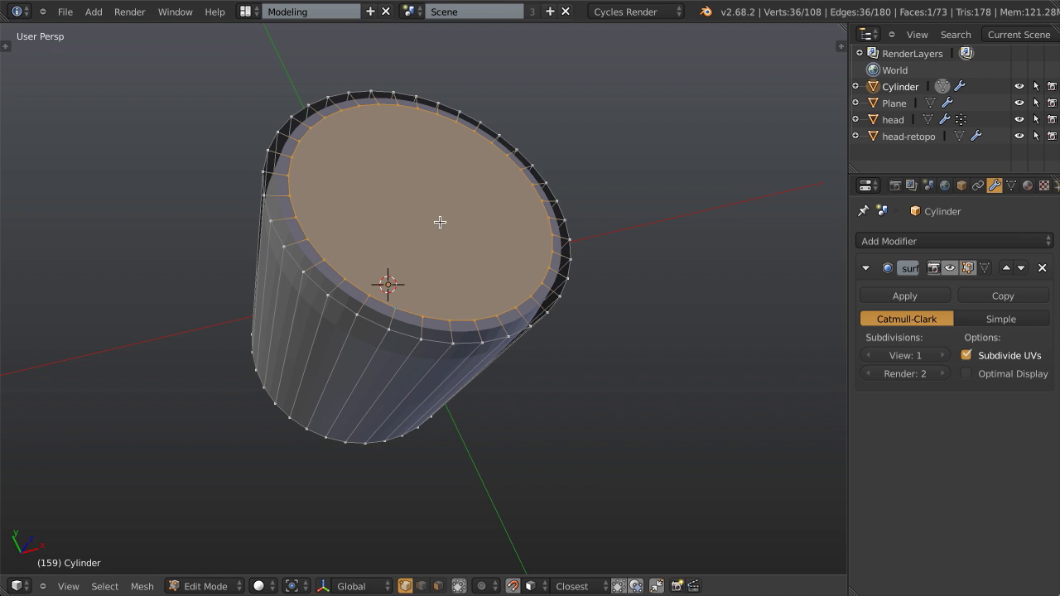
pyautogui.press('x')
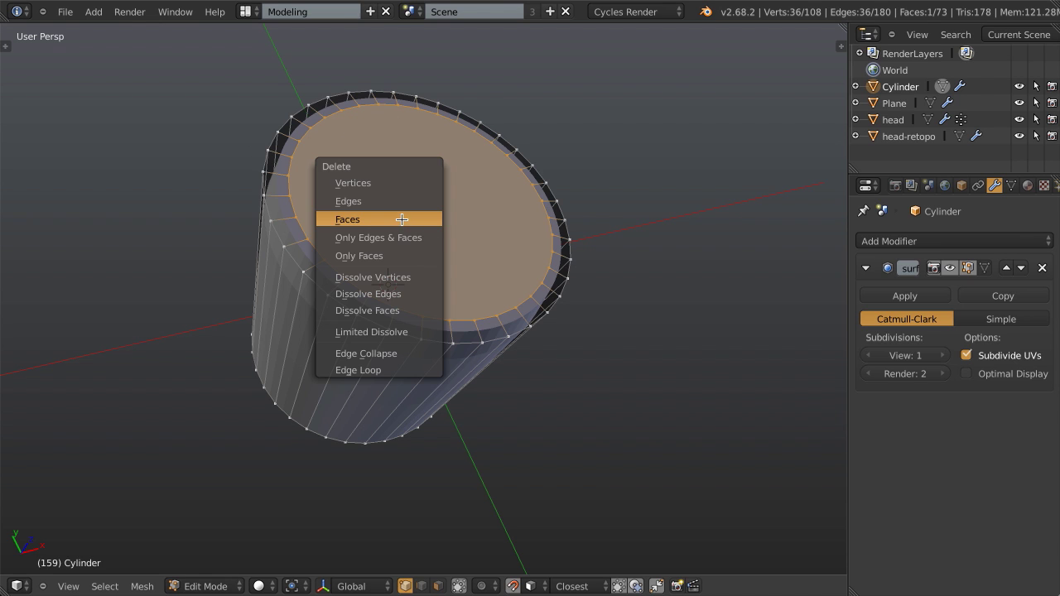
pyautogui.click(406, 220)
pyautogui.moveTo(456, 232); pyautogui.dragTo(415, 291, button='middle')
pyautogui.press('KP_7')
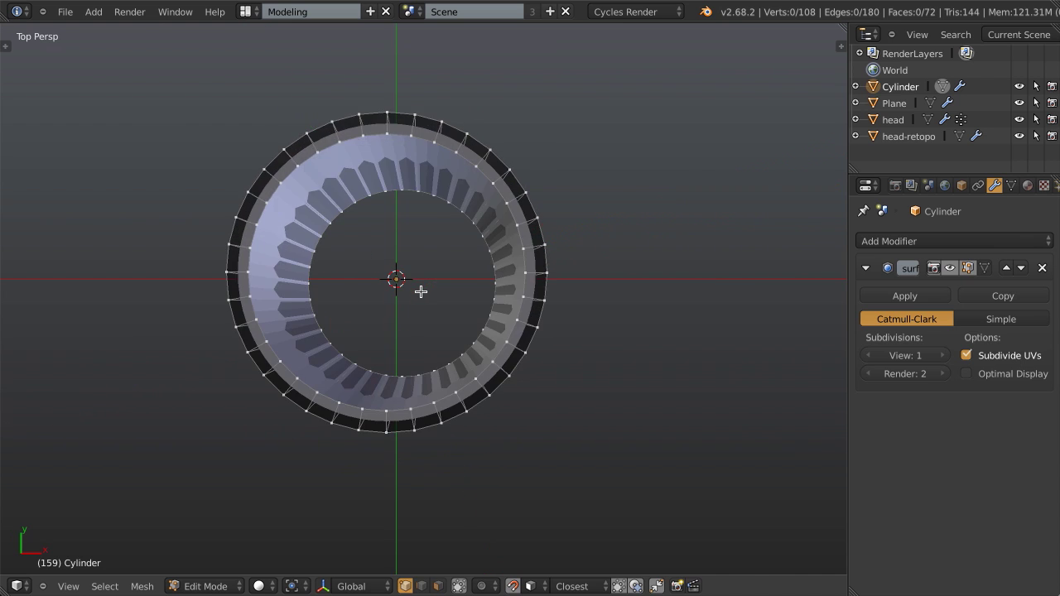
pyautogui.press('KP_5')
pyautogui.scroll(1, 422, 244)
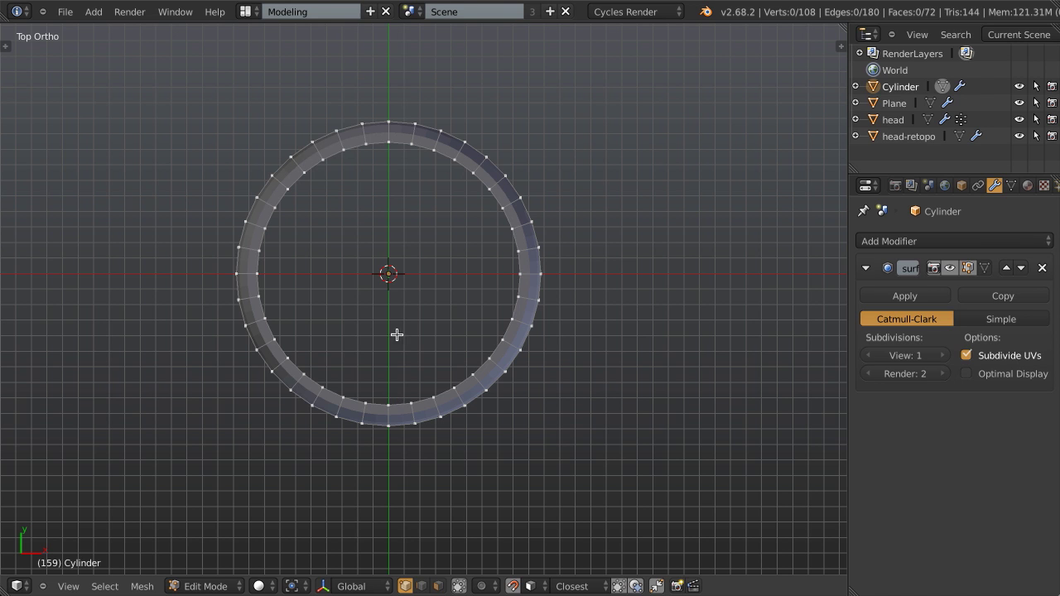
pyautogui.moveTo(295, 229)
pyautogui.keyDown('ctrl'); pyautogui.mouseDown()
pyautogui.moveTo(288, 182)
pyautogui.moveTo(406, 142)
pyautogui.moveTo(469, 172)
pyautogui.moveTo(438, 390)
pyautogui.moveTo(518, 286)
pyautogui.mouseUp(); pyautogui.keyUp('ctrl')
pyautogui.press('a')
pyautogui.press('a')
pyautogui.moveTo(471, 380)
pyautogui.keyDown('ctrl'); pyautogui.mouseDown()
pyautogui.moveTo(327, 406)
pyautogui.moveTo(353, 267)
pyautogui.mouseUp(); pyautogui.keyUp('ctrl')
pyautogui.press('a')
pyautogui.keyDown('alt'); pyautogui.rightClick(300, 166); pyautogui.keyUp('alt')
pyautogui.keyDown('alt'); pyautogui.keyDown('shift'); pyautogui.rightClick(483, 169); pyautogui.keyUp('shift'); pyautogui.keyUp('alt')
pyautogui.keyDown('alt'); pyautogui.keyDown('shift'); pyautogui.rightClick(282, 362); pyautogui.keyUp('shift'); pyautogui.keyUp('alt')
pyautogui.keyDown('alt'); pyautogui.keyDown('shift'); pyautogui.rightClick(508, 364); pyautogui.keyUp('shift'); pyautogui.keyUp('alt')
pyautogui.press('s')
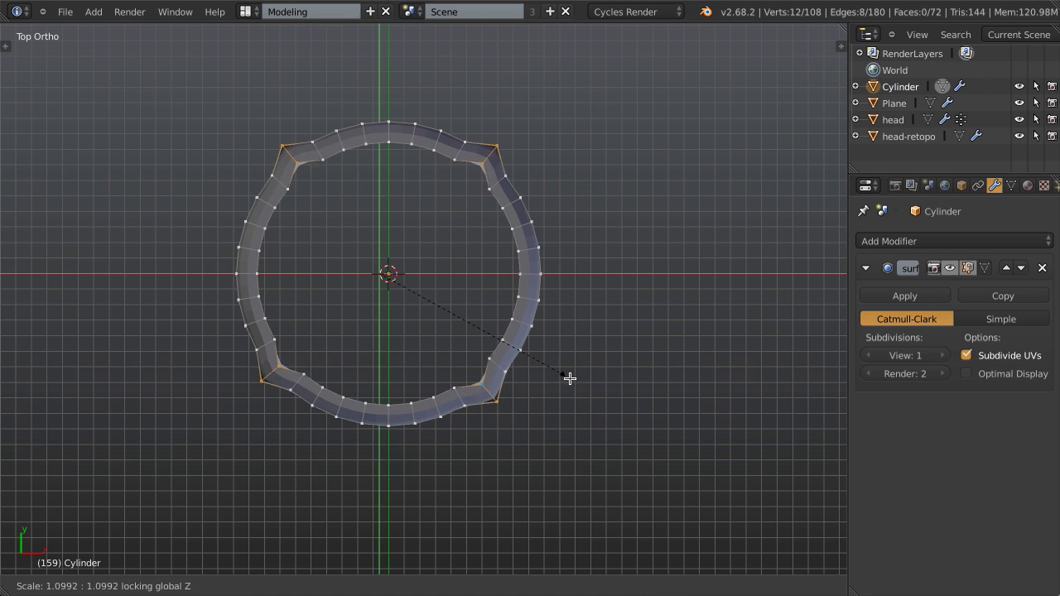
pyautogui.press('Escape')
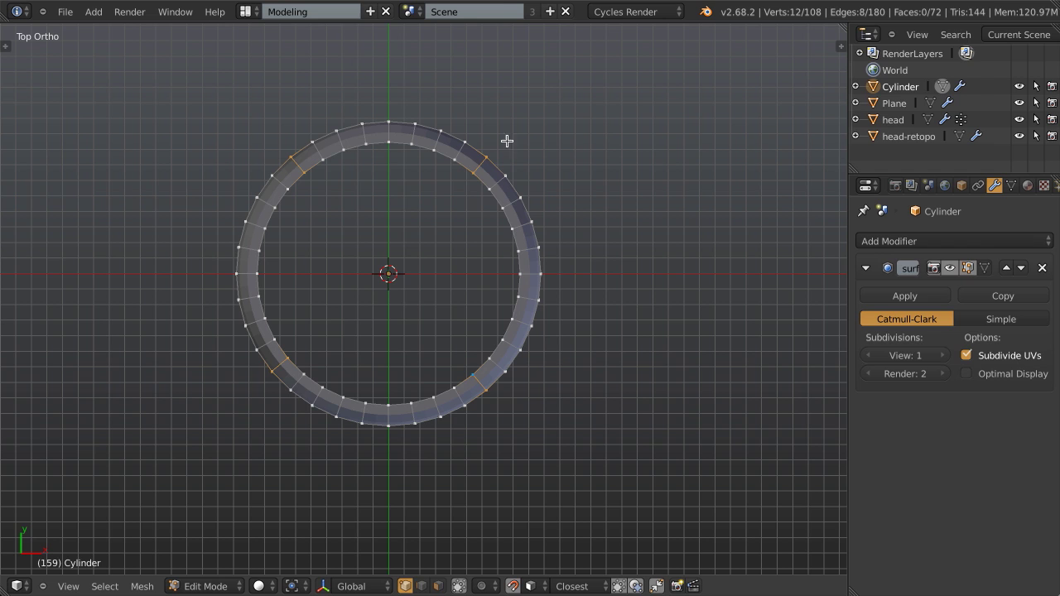
pyautogui.press('a')
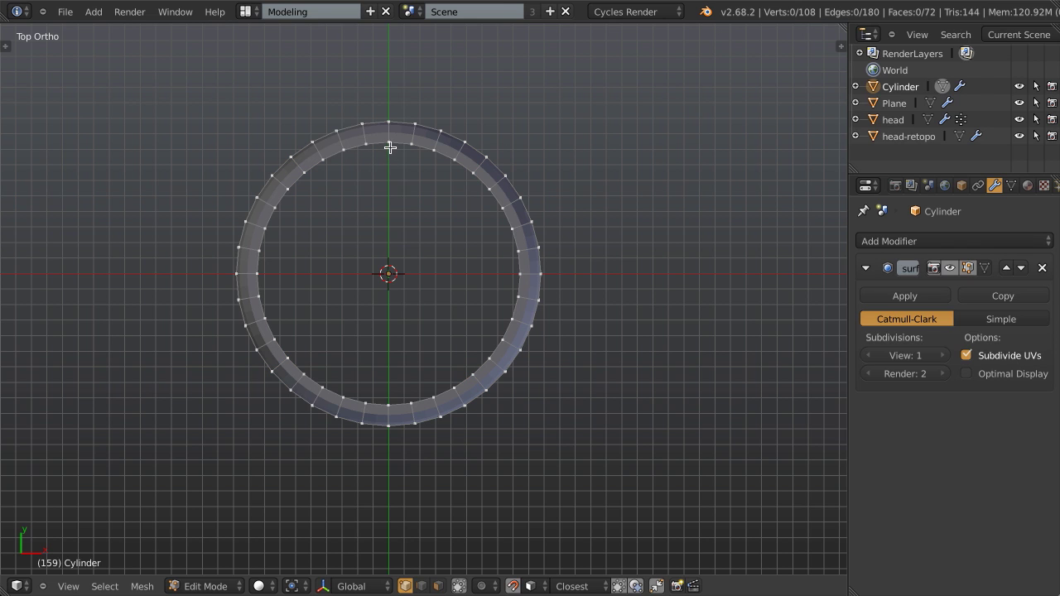
# Isolate the ring's inner edge loop by hiding all other geometry
pyautogui.rightClick(389, 146)
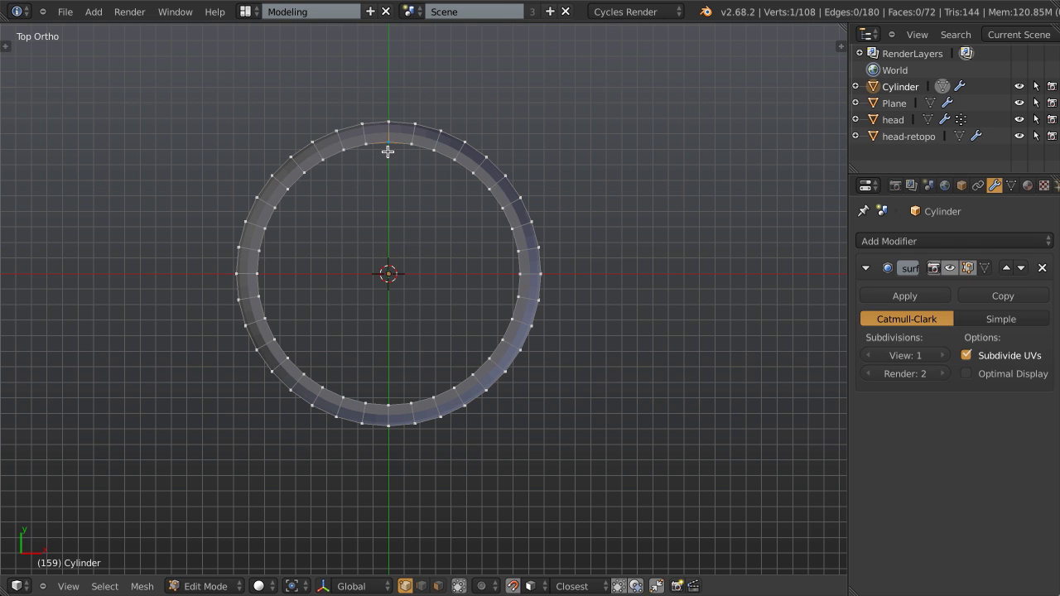
pyautogui.keyDown('shift'); pyautogui.rightClick(381, 412); pyautogui.keyUp('shift')
pyautogui.press('a')
pyautogui.keyDown('alt'); pyautogui.rightClick(396, 143); pyautogui.keyUp('alt')
pyautogui.hotkey('shift', 'h')
pyautogui.press('a')
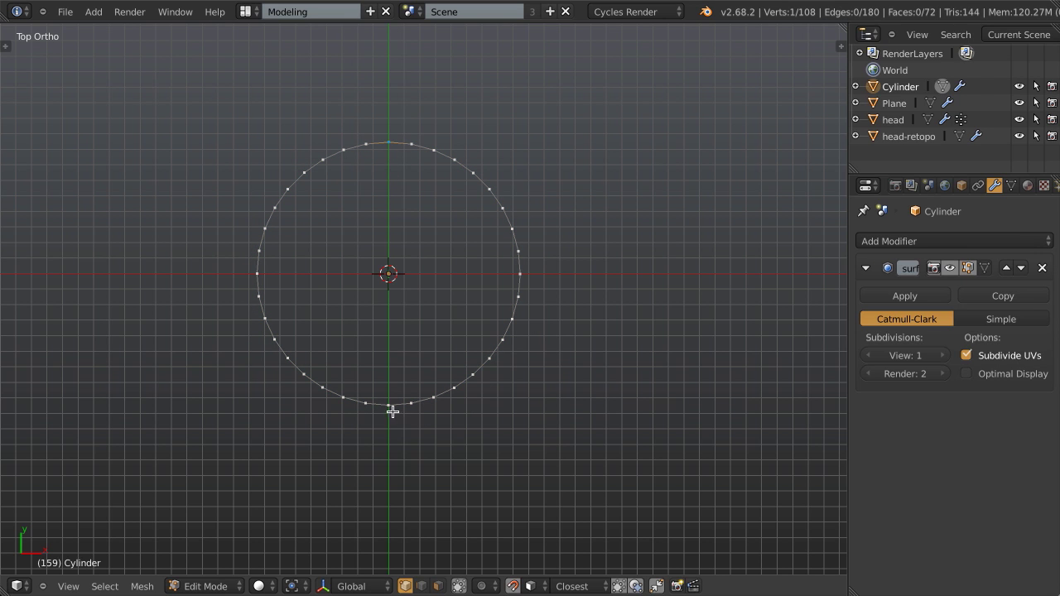
# Select two opposite chains of eight edges on the inner loop and fill the hole with Grid Fill
pyautogui.keyDown('shift'); pyautogui.rightClick(390, 406); pyautogui.keyUp('shift')
pyautogui.press('ctrl+KP_Add')
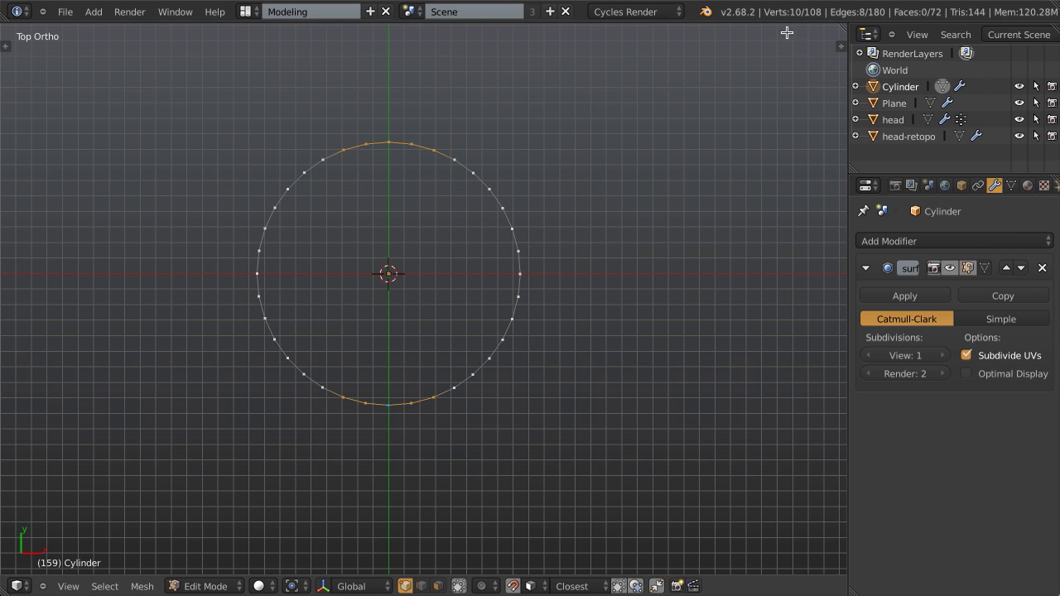
pyautogui.press('ctrl+KP_Add')
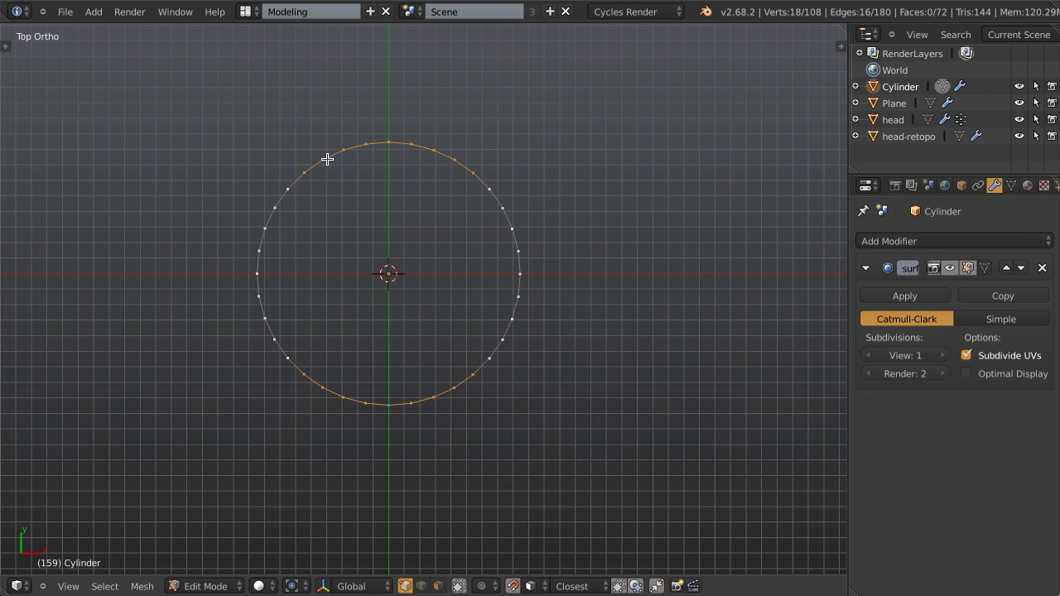
pyautogui.hotkey('ctrl', 'f')
pyautogui.click(443, 209)
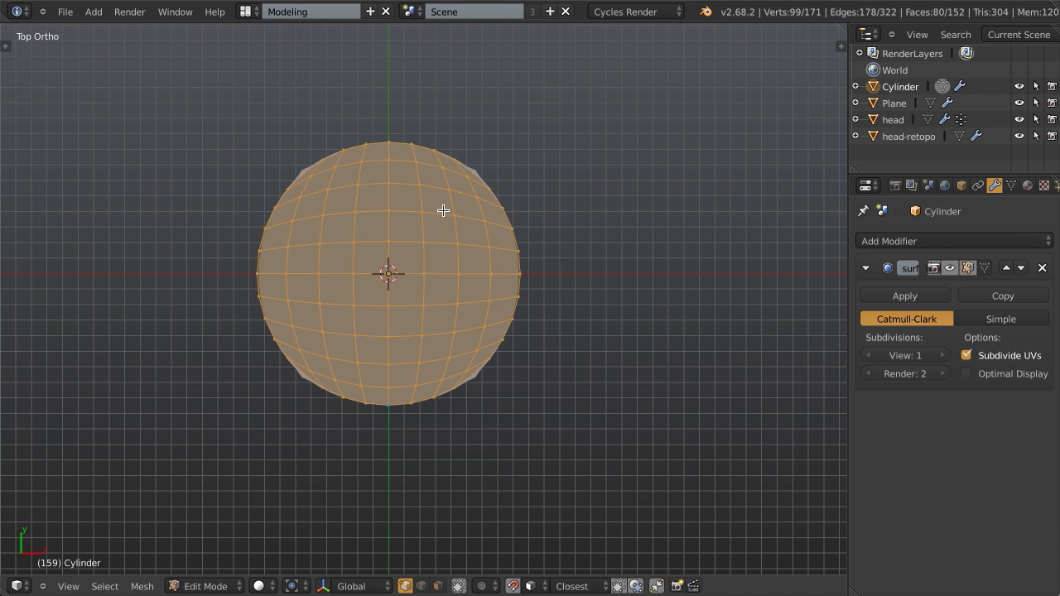
# Reveal the hidden cylinder geometry and inspect the grid-filled cap in Object Mode
pyautogui.moveTo(449, 310); pyautogui.dragTo(467, 173, button='middle')
pyautogui.press('a')
pyautogui.moveTo(429, 251); pyautogui.dragTo(498, 234, button='middle')
pyautogui.press('Tab')
pyautogui.press('Tab')
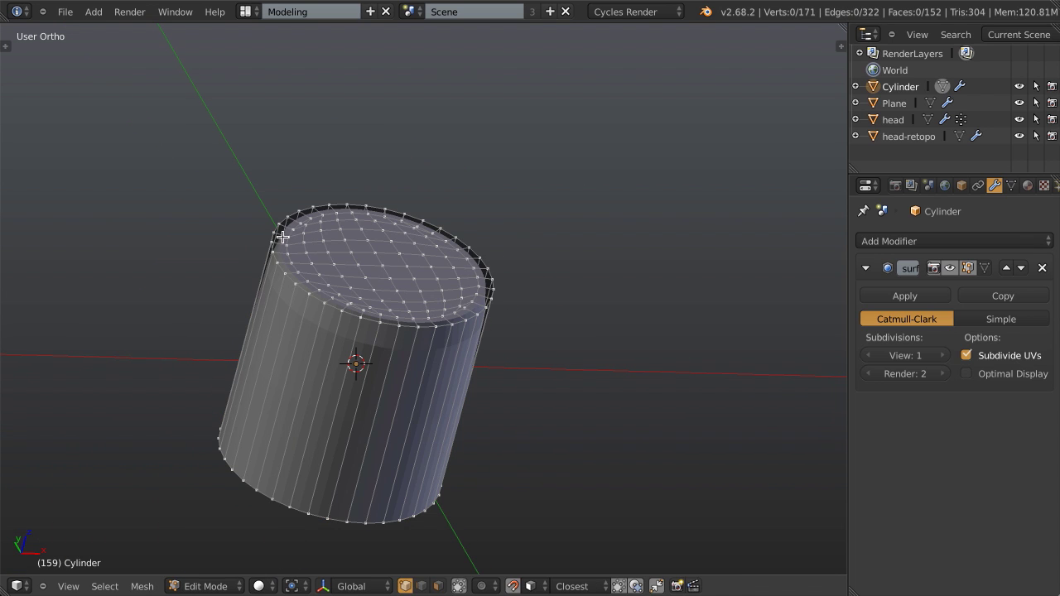
pyautogui.press('Tab')
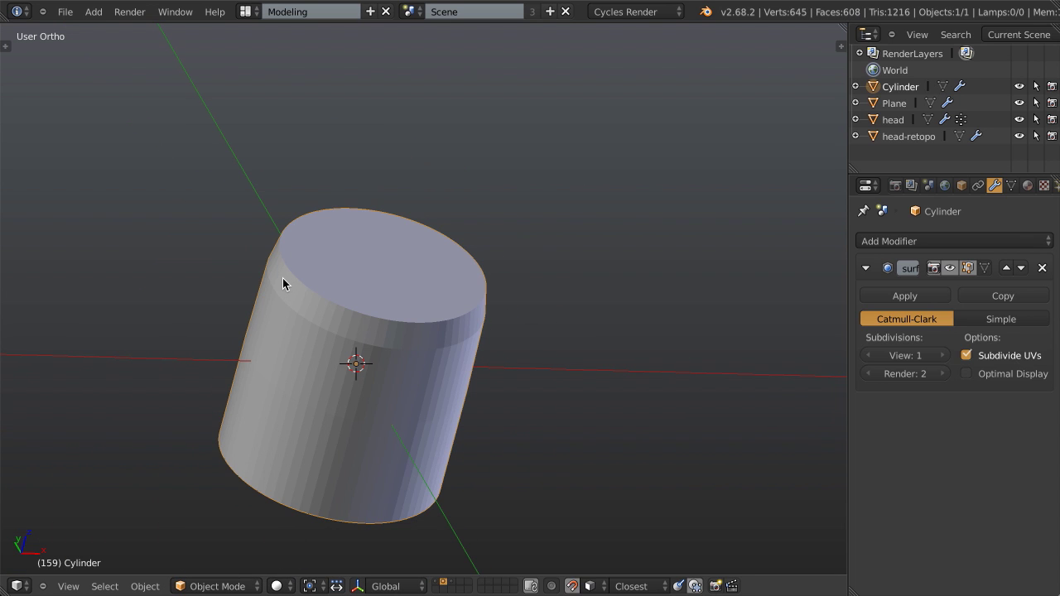
# Switch to the third layer and frame the head sculpt with its retopology mesh in front view
pyautogui.click(452, 589)
pyautogui.click(451, 583)
pyautogui.keyDown('ctrl'); pyautogui.moveTo(646, 273); pyautogui.dragTo(471, 315, button='middle'); pyautogui.keyUp('ctrl')
pyautogui.press('KP_1')
pyautogui.scroll(2, 532, 217)
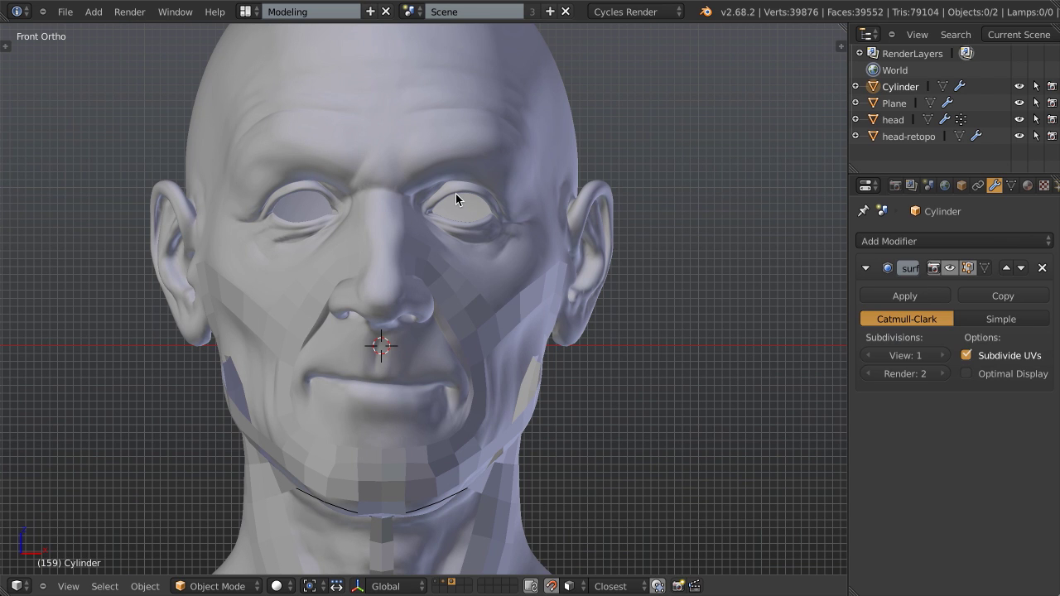
pyautogui.keyDown('shift'); pyautogui.moveTo(468, 303); pyautogui.dragTo(499, 204, button='middle'); pyautogui.keyUp('shift')
# Examine the head sculpt's topology in wireframe and in Edit Mode
pyautogui.rightClick(498, 248)
pyautogui.press('z')
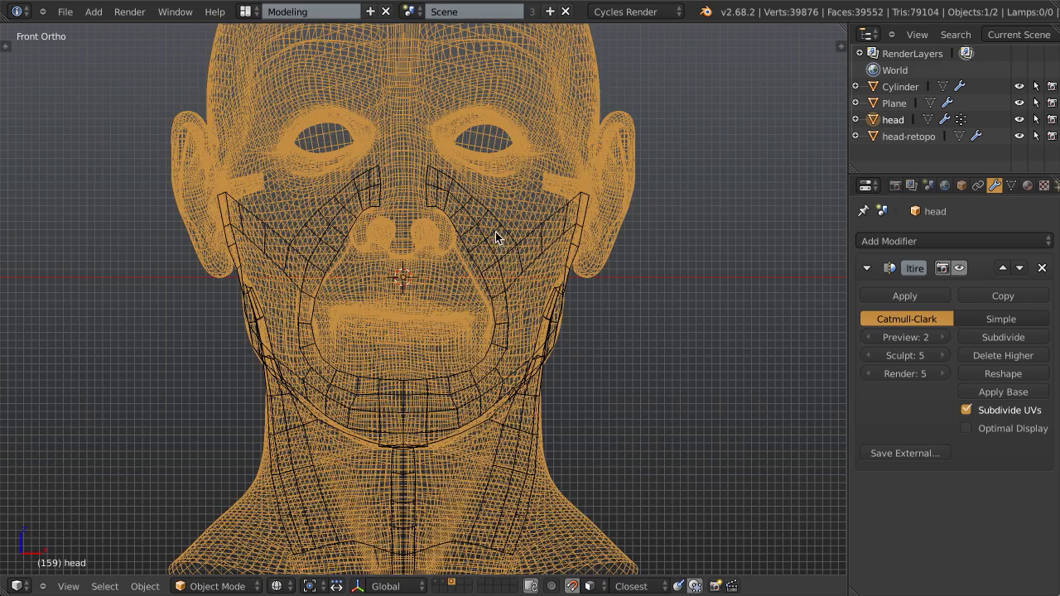
pyautogui.rightClick(498, 243)
pyautogui.rightClick(523, 214)
pyautogui.press('z')
pyautogui.press('Tab')
pyautogui.moveTo(528, 246); pyautogui.dragTo(463, 144, button='middle')
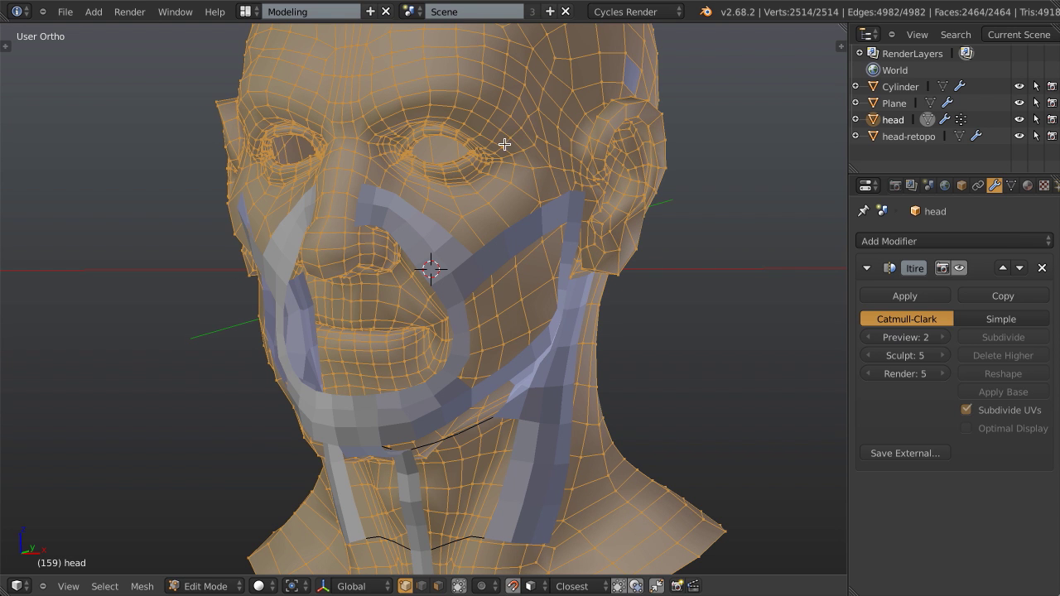
pyautogui.press('Tab')
pyautogui.press('KP_1')
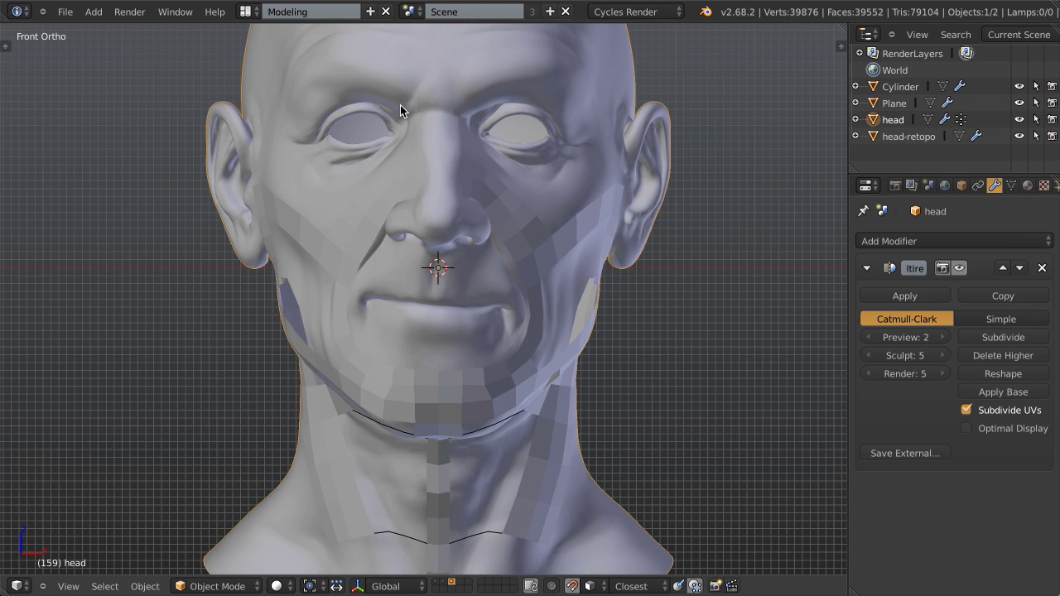
# Raise the head's Multiresolution preview level to 4 and return it to 2
pyautogui.click(942, 337)
pyautogui.click(942, 337)
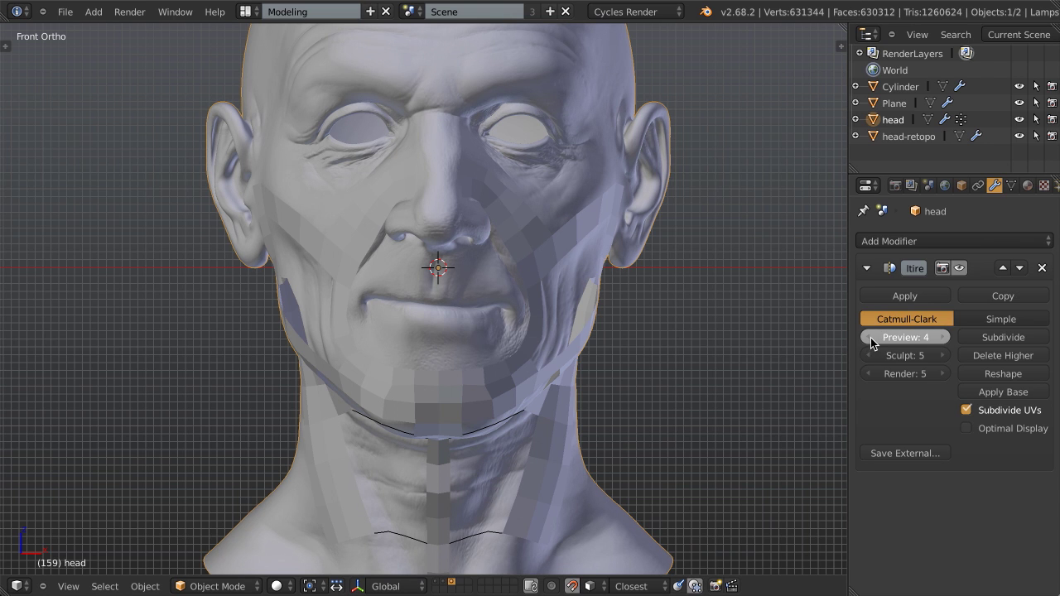
pyautogui.click(869, 338)
pyautogui.click(869, 340)
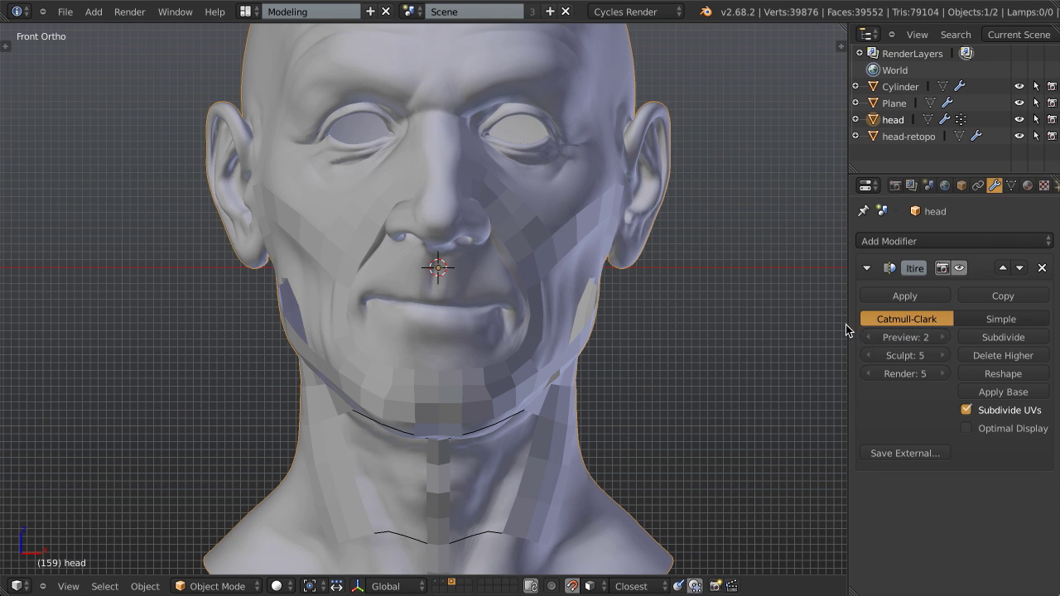
# Select the head-retopo mesh and open it in Edit Mode from a three-quarter view
pyautogui.rightClick(517, 230)
pyautogui.moveTo(556, 241); pyautogui.dragTo(479, 264, button='middle')
pyautogui.press('Tab')
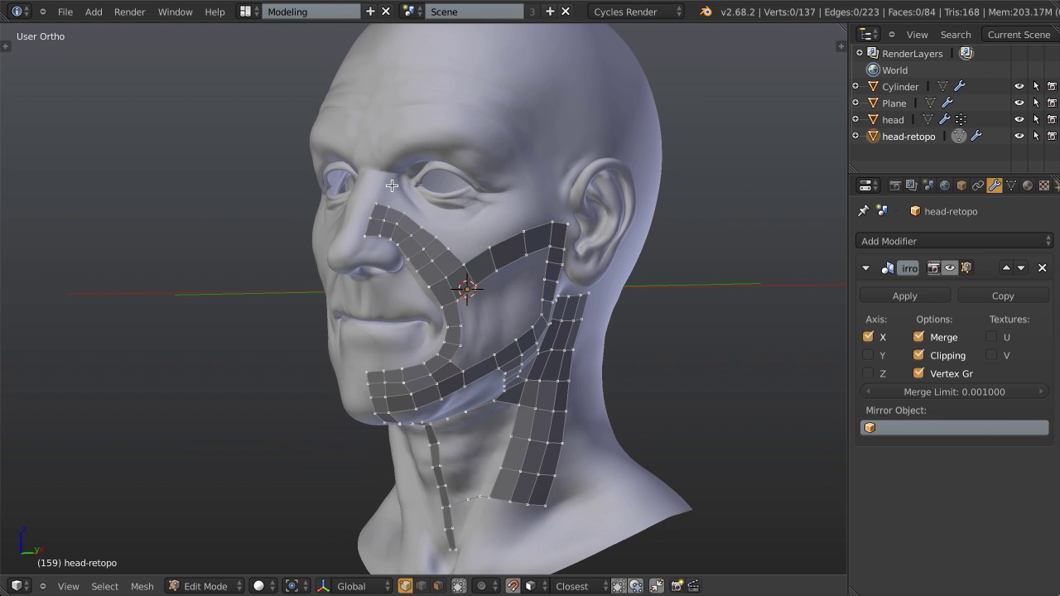
# Sketch Grease Pencil guide curves above the eye and around the ear, and delete their frame
pyautogui.moveTo(391, 167)
pyautogui.mouseDown()
pyautogui.moveTo(454, 146)
pyautogui.moveTo(503, 185)
pyautogui.moveTo(498, 194)
pyautogui.moveTo(609, 159)
pyautogui.mouseUp()
pyautogui.press('n')
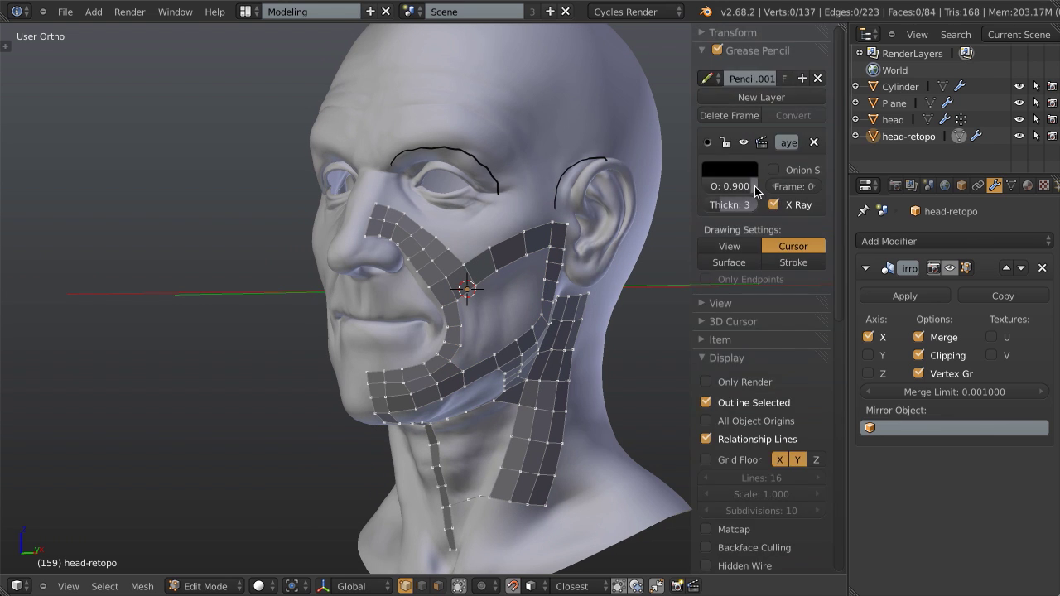
pyautogui.click(729, 116)
pyautogui.press('n')
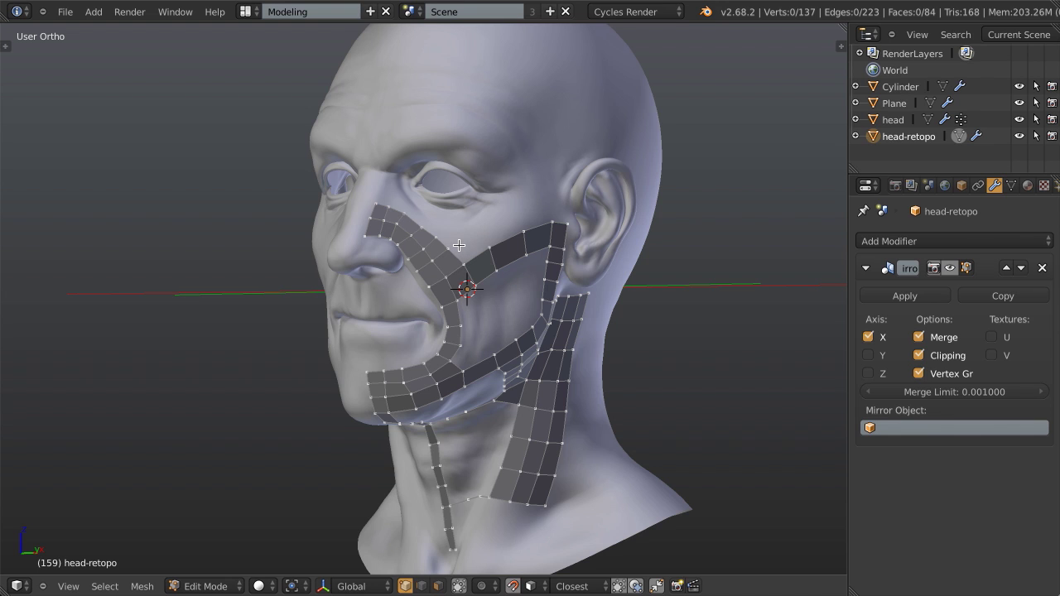
pyautogui.keyDown('ctrl'); pyautogui.moveTo(589, 222); pyautogui.dragTo(585, 200, button='middle'); pyautogui.keyUp('ctrl')
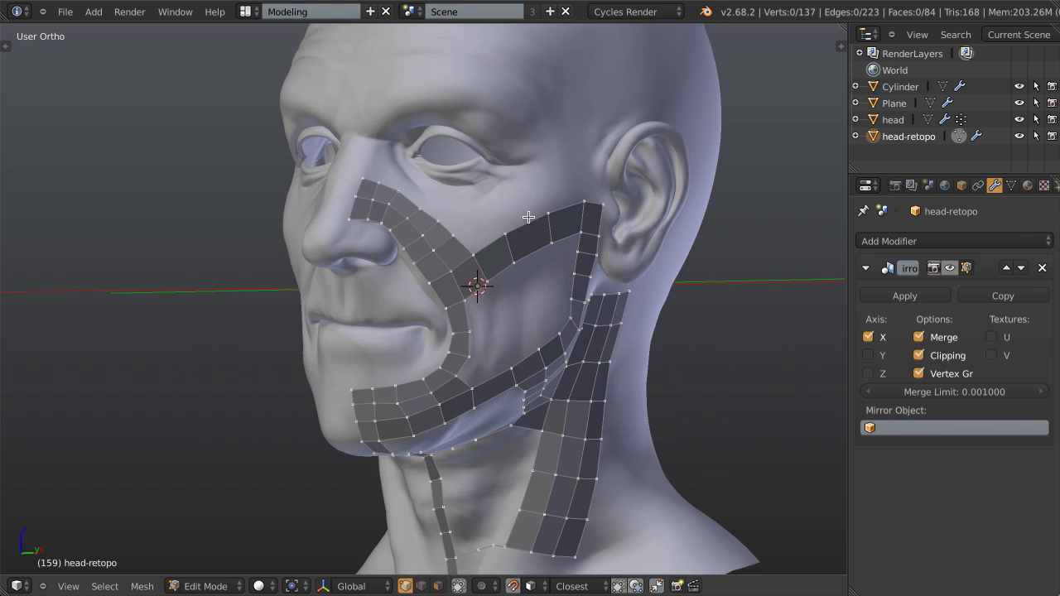
# Sketch a crosshatched Grease Pencil grid of three strokes each way across the empty cheek area, and delete the Grease Pencil drawing
pyautogui.keyDown('shift'); pyautogui.moveTo(392, 218); pyautogui.dragTo(320, 183, button='middle'); pyautogui.keyUp('shift')
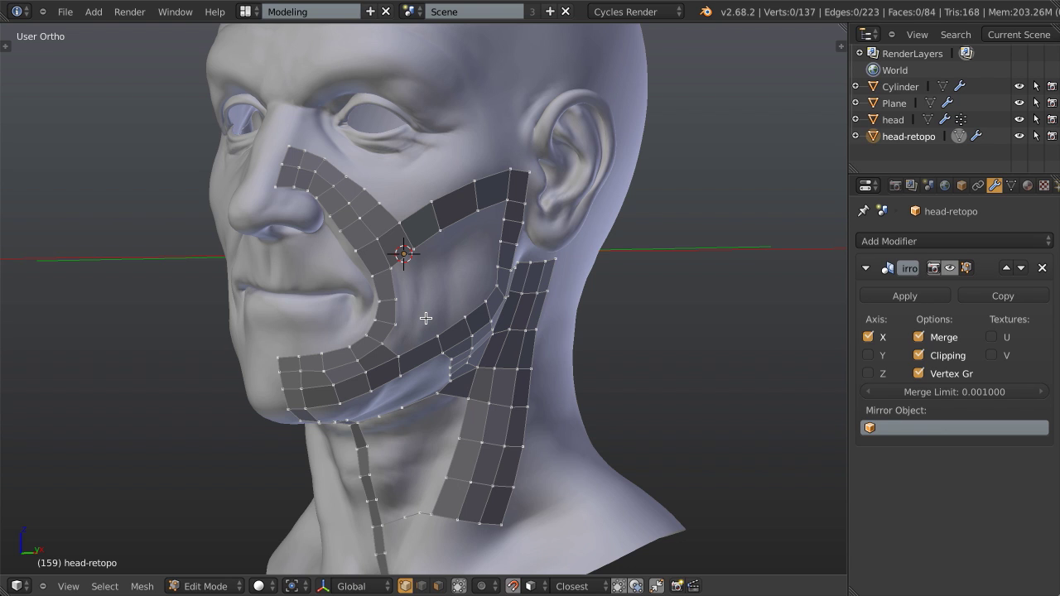
pyautogui.moveTo(417, 249); pyautogui.dragTo(412, 344)
pyautogui.moveTo(436, 234)
pyautogui.mouseDown()
pyautogui.moveTo(431, 335)
pyautogui.moveTo(453, 327)
pyautogui.mouseUp()
pyautogui.moveTo(485, 211); pyautogui.dragTo(476, 311)
pyautogui.moveTo(400, 295); pyautogui.dragTo(493, 224)
pyautogui.moveTo(396, 313); pyautogui.dragTo(500, 252)
pyautogui.moveTo(399, 340); pyautogui.dragTo(495, 285)
pyautogui.hotkey('ctrl', 'shift', 'x')
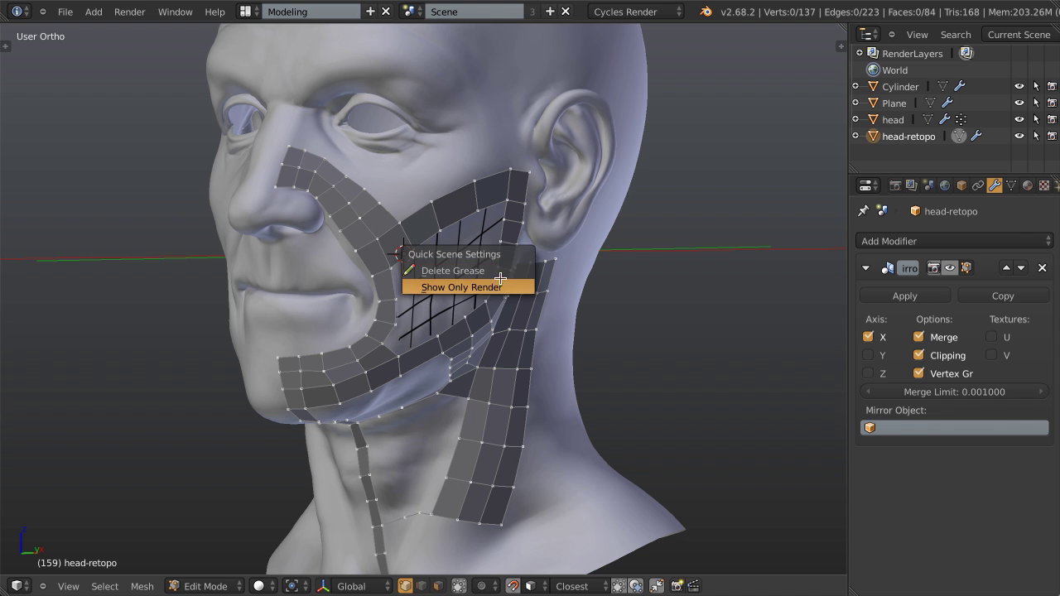
pyautogui.click(500, 274)
# Select the two opposite boundary edge runs beside the mouth and in front of the ear, and bridge the cheek hole with Grid Fill
pyautogui.moveTo(557, 312)
pyautogui.keyDown('shift'); pyautogui.mouseDown(button='middle')
pyautogui.moveTo(575, 251)
pyautogui.moveTo(529, 245)
pyautogui.mouseUp(button='middle'); pyautogui.keyUp('shift')
pyautogui.moveTo(471, 268); pyautogui.dragTo(459, 232, button='middle')
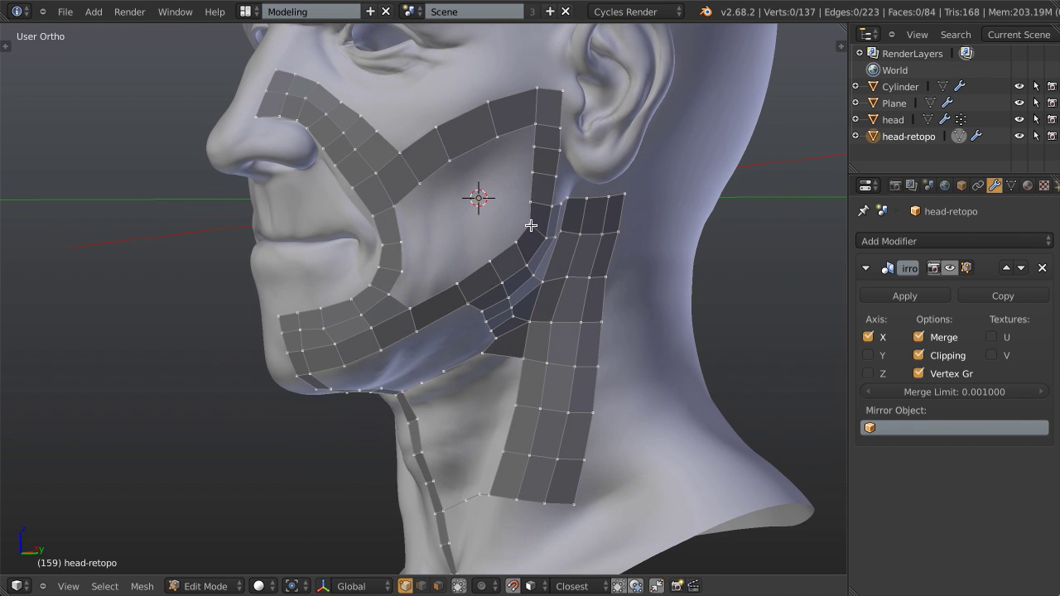
pyautogui.moveTo(532, 241)
pyautogui.keyDown('ctrl'); pyautogui.mouseDown()
pyautogui.moveTo(542, 188)
pyautogui.moveTo(534, 112)
pyautogui.moveTo(532, 238)
pyautogui.mouseUp(); pyautogui.keyUp('ctrl')
pyautogui.keyDown('alt'); pyautogui.keyDown('shift'); pyautogui.rightClick(425, 305); pyautogui.keyUp('shift'); pyautogui.keyUp('alt')
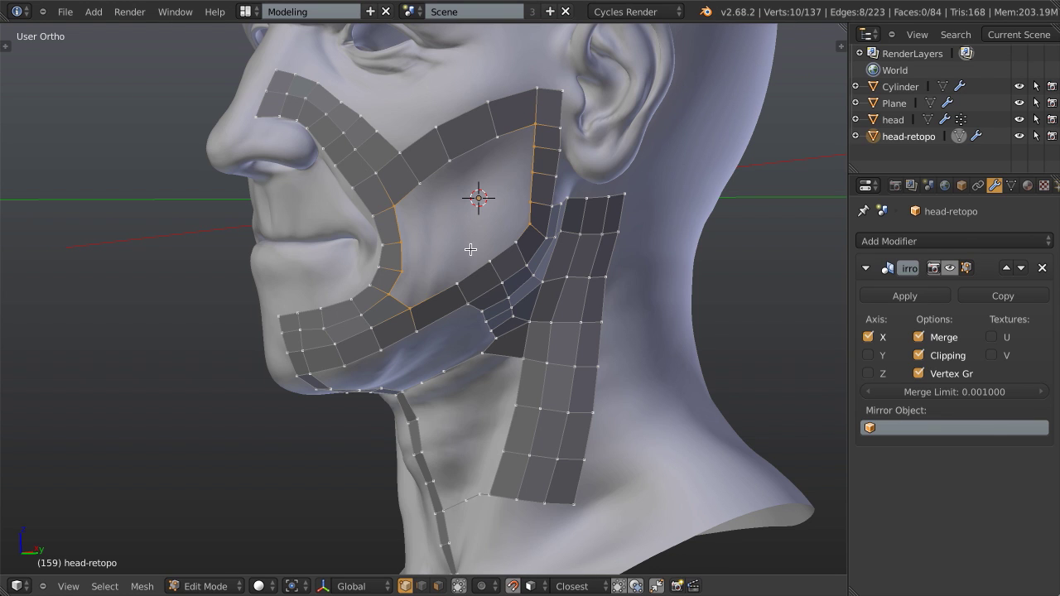
pyautogui.hotkey('ctrl', 'f')
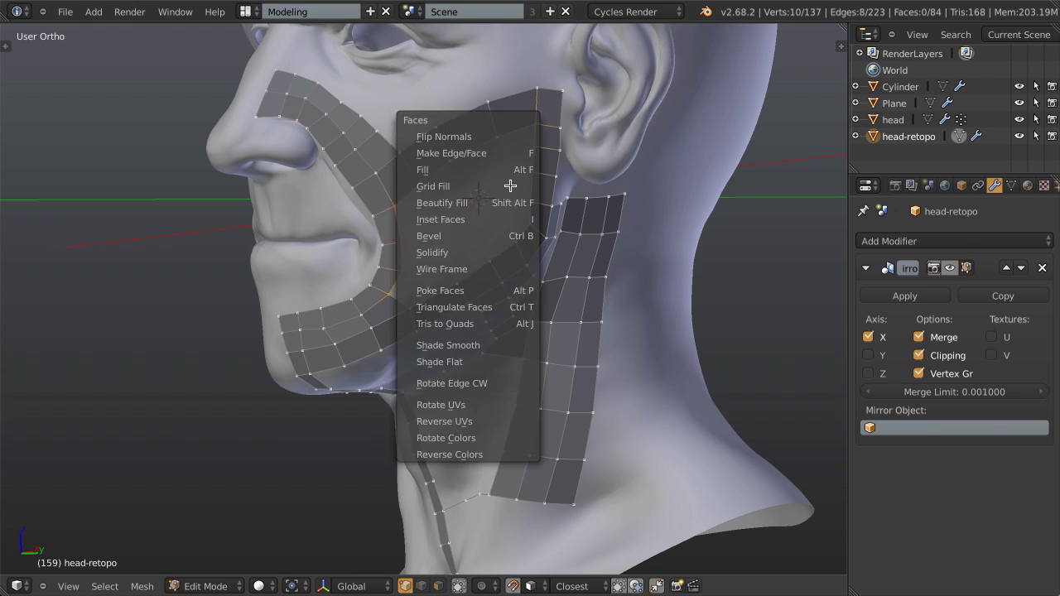
pyautogui.click(496, 189)
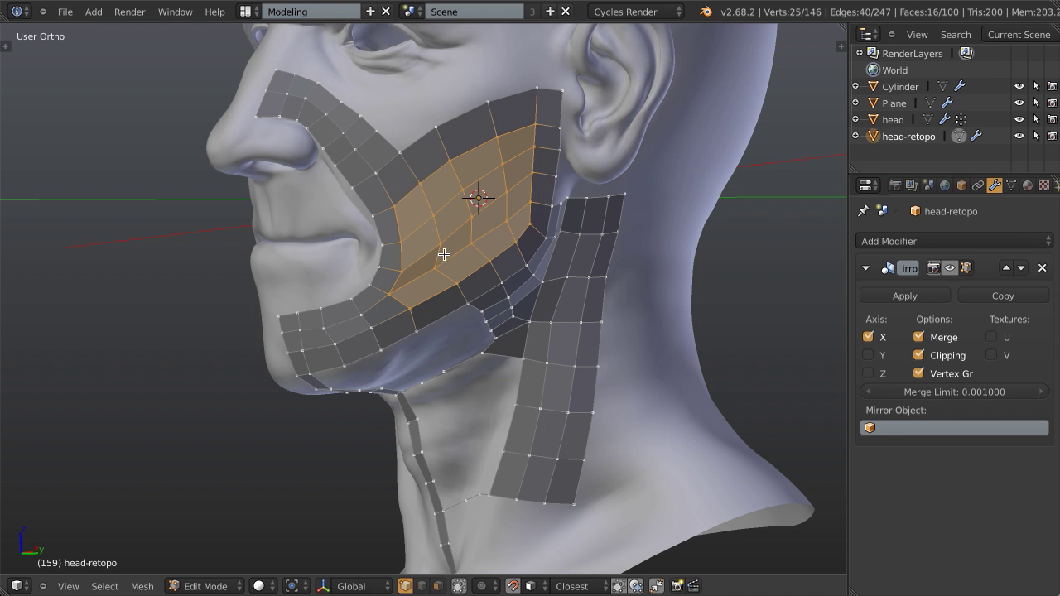
# Snap the new cheek patch onto the head sculpt's surface and clear the selection
pyautogui.moveTo(443, 253); pyautogui.dragTo(494, 232, button='middle')
pyautogui.moveTo(494, 232)
pyautogui.keyDown('ctrl'); pyautogui.mouseDown(button='middle')
pyautogui.moveTo(504, 211)
pyautogui.moveTo(482, 248)
pyautogui.mouseUp(button='middle'); pyautogui.keyUp('ctrl')
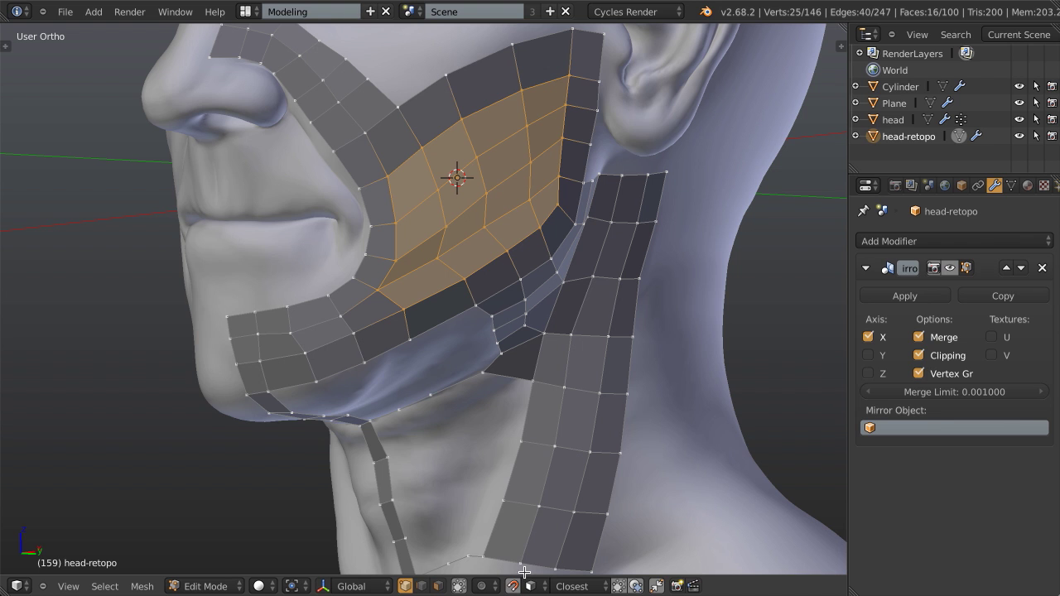
pyautogui.press('g')
pyautogui.click(449, 198)
pyautogui.moveTo(438, 250); pyautogui.dragTo(500, 265, button='middle')
pyautogui.press('a')
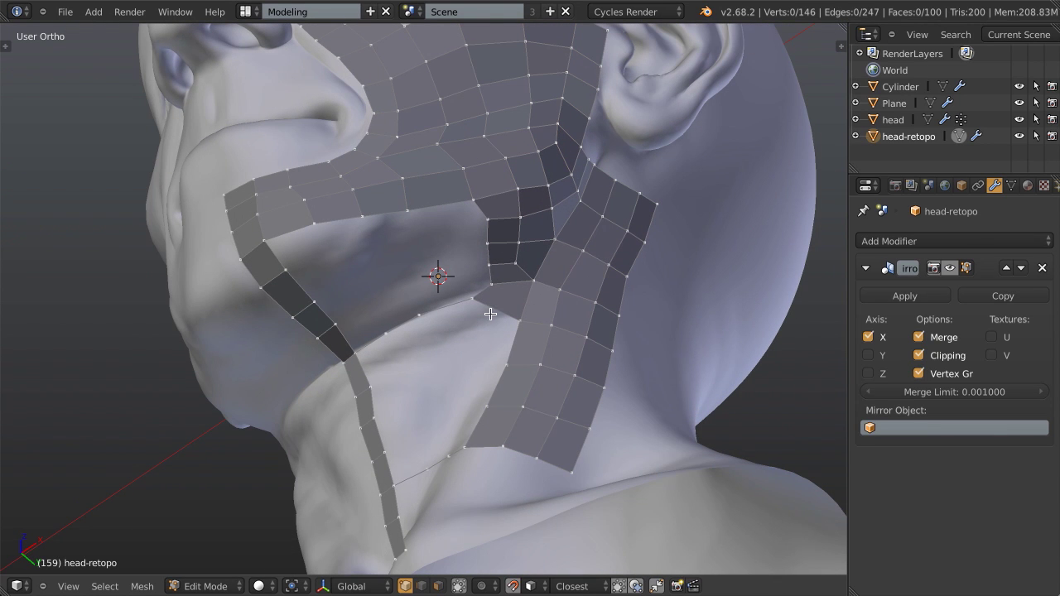
# Select the opposite boundary edges at the chin and jaw corner, and fill the hole under the jaw with Grid Fill
pyautogui.keyDown('alt'); pyautogui.rightClick(490, 249); pyautogui.keyUp('alt')
pyautogui.moveTo(308, 249)
pyautogui.keyDown('ctrl'); pyautogui.mouseDown()
pyautogui.moveTo(254, 256)
pyautogui.moveTo(369, 361)
pyautogui.mouseUp(); pyautogui.keyUp('ctrl')
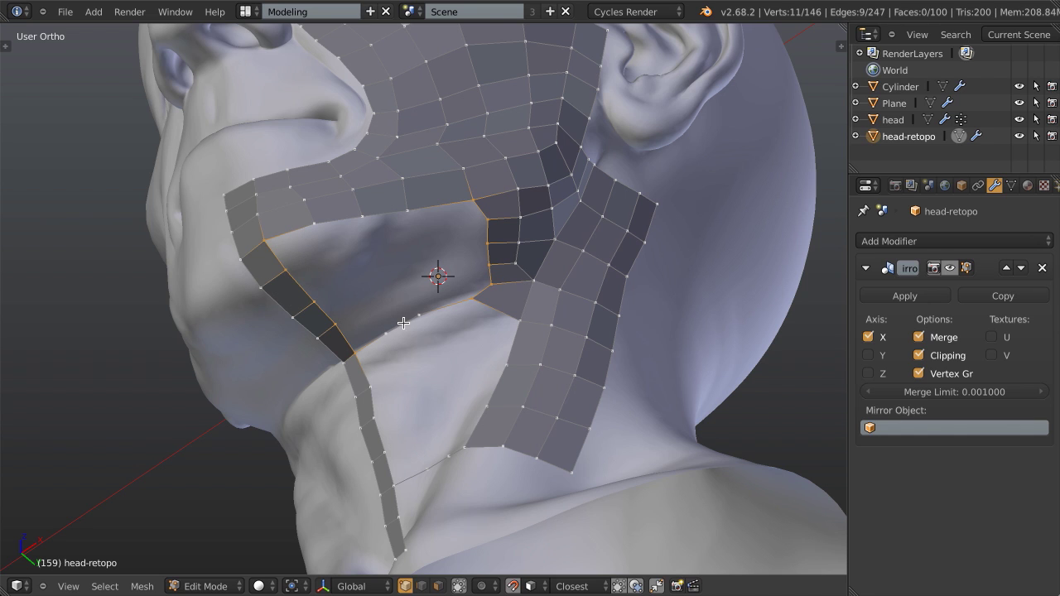
pyautogui.keyDown('shift'); pyautogui.rightClick(479, 297); pyautogui.keyUp('shift')
pyautogui.hotkey('ctrl', 'f')
pyautogui.click(547, 263)
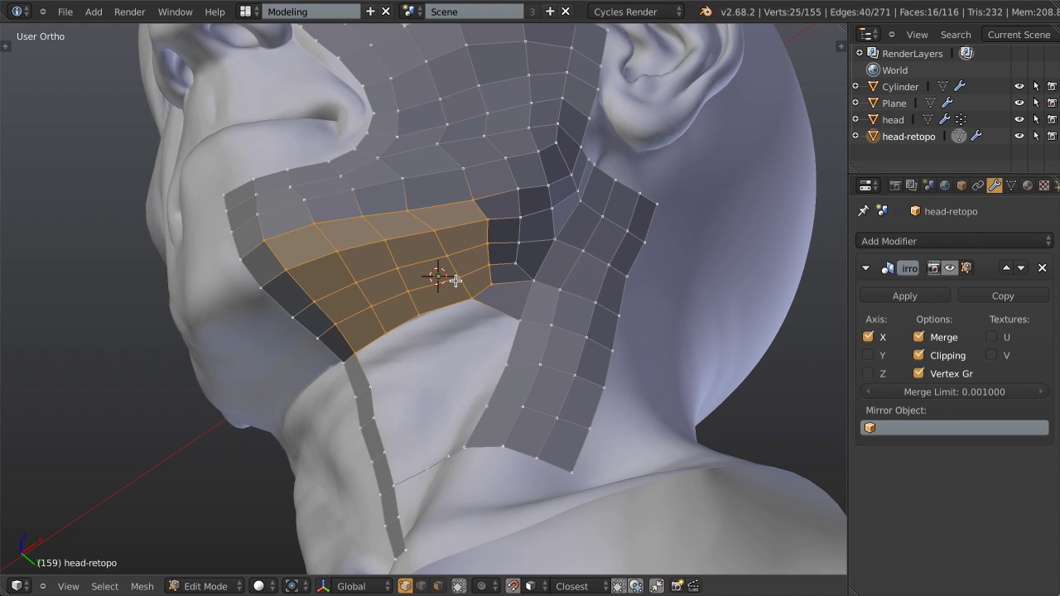
# Snap the filled underside-of-jaw patch onto the sculpt and clear the selection
pyautogui.press('g')
pyautogui.click(467, 303)
pyautogui.keyDown('shift'); pyautogui.moveTo(458, 333); pyautogui.dragTo(516, 212, button='middle'); pyautogui.keyUp('shift')
pyautogui.press('a')
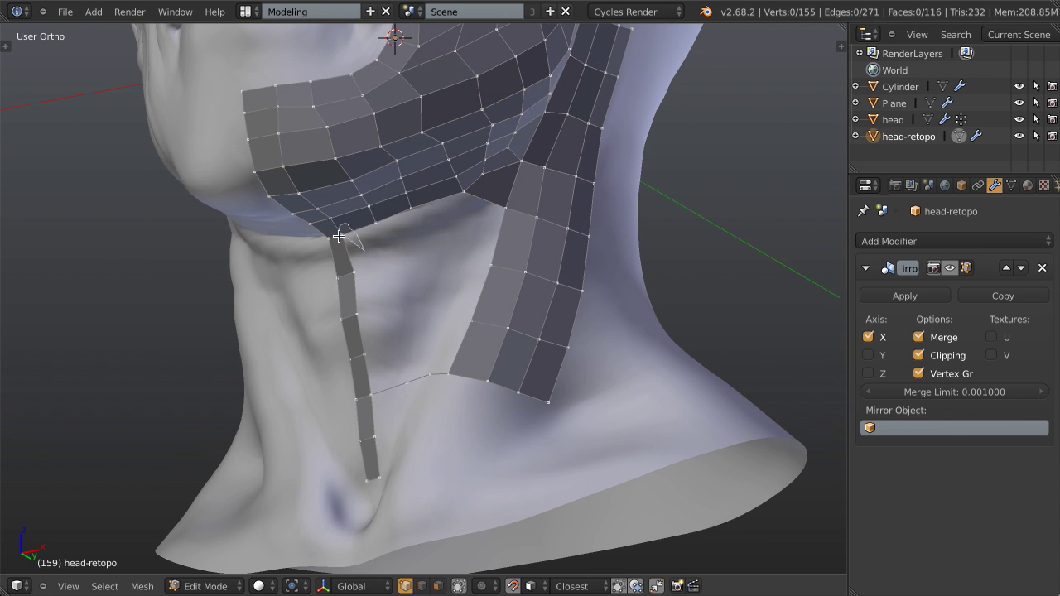
# Grid Fill the neck hole between the front throat strip and the side neck strip, and snap the new faces onto the sculpt
pyautogui.keyDown('alt'); pyautogui.rightClick(384, 382); pyautogui.keyUp('alt')
pyautogui.keyDown('alt'); pyautogui.keyDown('shift'); pyautogui.rightClick(447, 369); pyautogui.keyUp('shift'); pyautogui.keyUp('alt')
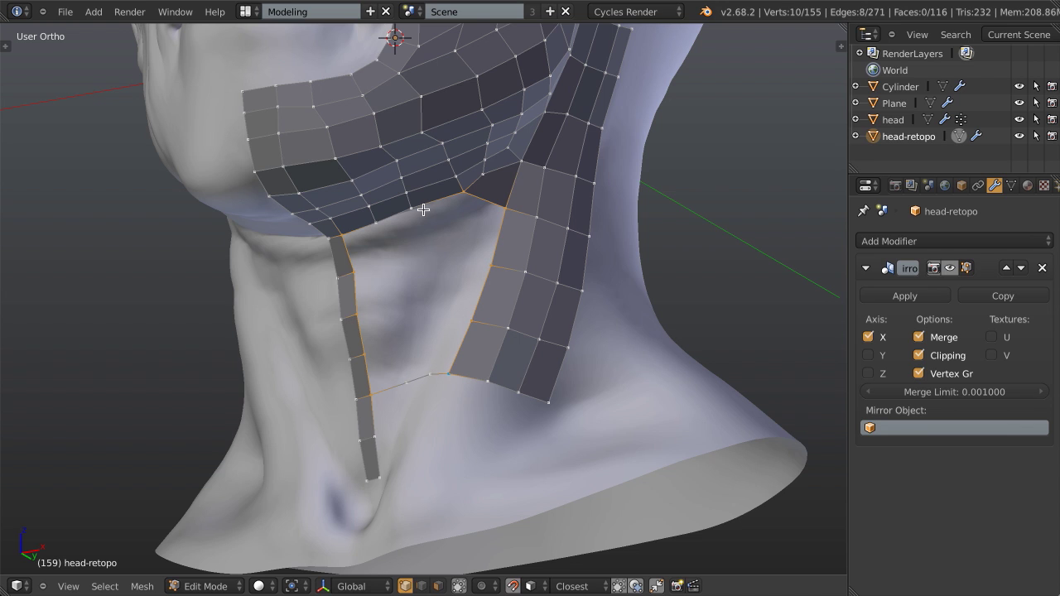
pyautogui.hotkey('ctrl', 'f')
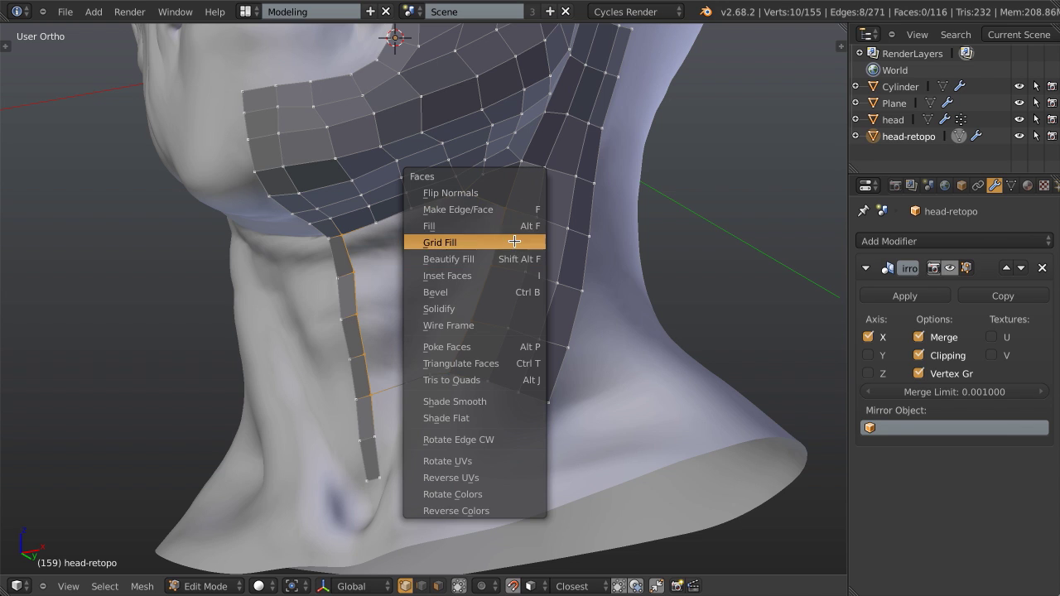
pyautogui.click(517, 245)
pyautogui.press('g')
pyautogui.click(491, 254)
pyautogui.press('a')
# Reposition individual vertices along the seam between the jaw and neck patches to even out the quads, and clear the selection
pyautogui.moveTo(458, 282); pyautogui.dragTo(469, 210, button='middle')
pyautogui.rightClick(463, 214)
pyautogui.press('g')
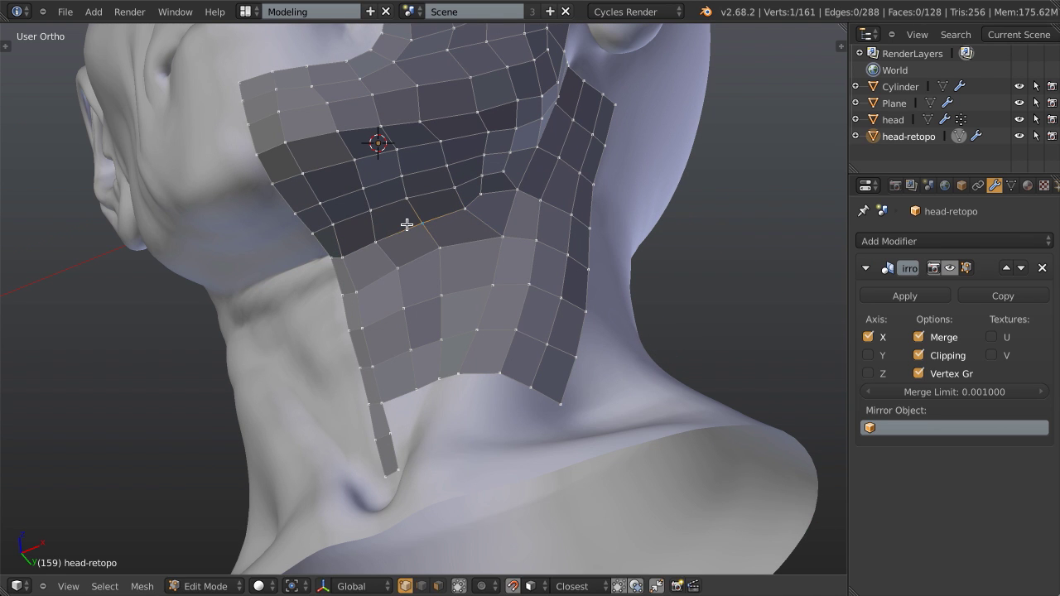
pyautogui.click(384, 236)
pyautogui.press('g')
pyautogui.click(456, 243)
pyautogui.moveTo(512, 219); pyautogui.dragTo(338, 299, button='middle')
pyautogui.press('a')
# Sketch Grease Pencil guide curves around the eye and brow, over the ear, along the nose and beside the mouth
pyautogui.scroll(-2, 486, 300)
pyautogui.scroll(3, 613, 208)
pyautogui.moveTo(377, 232)
pyautogui.mouseDown(button='middle')
pyautogui.moveTo(469, 274)
pyautogui.moveTo(448, 368)
pyautogui.mouseUp(button='middle')
pyautogui.moveTo(455, 250)
pyautogui.mouseDown()
pyautogui.moveTo(470, 206)
pyautogui.moveTo(547, 198)
pyautogui.mouseUp()
pyautogui.moveTo(371, 213)
pyautogui.mouseDown()
pyautogui.moveTo(277, 216)
pyautogui.moveTo(348, 217)
pyautogui.mouseUp()
pyautogui.moveTo(345, 277)
pyautogui.mouseDown()
pyautogui.moveTo(407, 169)
pyautogui.moveTo(279, 138)
pyautogui.moveTo(218, 173)
pyautogui.moveTo(187, 304)
pyautogui.mouseUp()
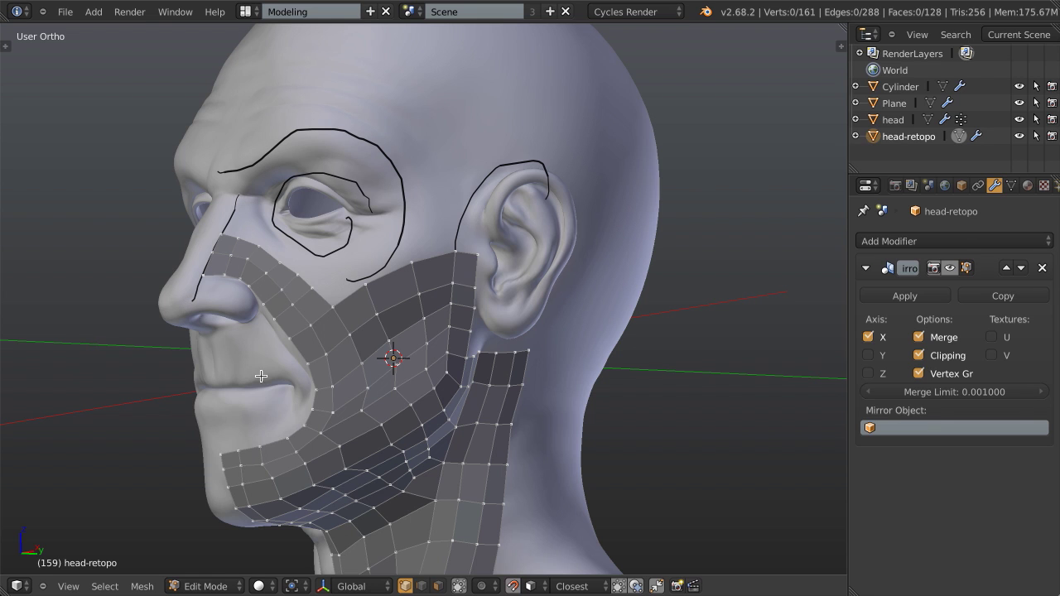
pyautogui.moveTo(240, 370)
pyautogui.mouseDown()
pyautogui.moveTo(301, 385)
pyautogui.moveTo(223, 428)
pyautogui.mouseUp()
# Adjust the vertices of the cheek mesh near the corner of the mouth, and clear the selection
pyautogui.rightClick(329, 406)
pyautogui.click(330, 405)
pyautogui.moveTo(340, 420); pyautogui.dragTo(388, 372, button='right')
pyautogui.click(343, 417)
pyautogui.click(366, 408)
pyautogui.click(360, 393)
pyautogui.click(388, 372)
pyautogui.press('a')
# Delete the Grease Pencil guide curves from the face and view the filled retopo mesh from a three-quarter angle
pyautogui.press('q')
pyautogui.click(585, 251)
pyautogui.moveTo(585, 251)
pyautogui.mouseDown(button='middle')
pyautogui.moveTo(599, 248)
pyautogui.moveTo(547, 293)
pyautogui.mouseUp(button='middle')
pyautogui.moveTo(542, 292)
pyautogui.keyDown('shift'); pyautogui.mouseDown(button='middle')
pyautogui.moveTo(544, 243)
pyautogui.moveTo(555, 265)
pyautogui.moveTo(563, 260)
pyautogui.moveTo(552, 293)
pyautogui.mouseUp(button='middle'); pyautogui.keyUp('shift')
pyautogui.moveTo(443, 315); pyautogui.dragTo(424, 338, button='middle')
pyautogui.keyDown('shift'); pyautogui.moveTo(425, 338); pyautogui.dragTo(486, 274, button='middle'); pyautogui.keyUp('shift')
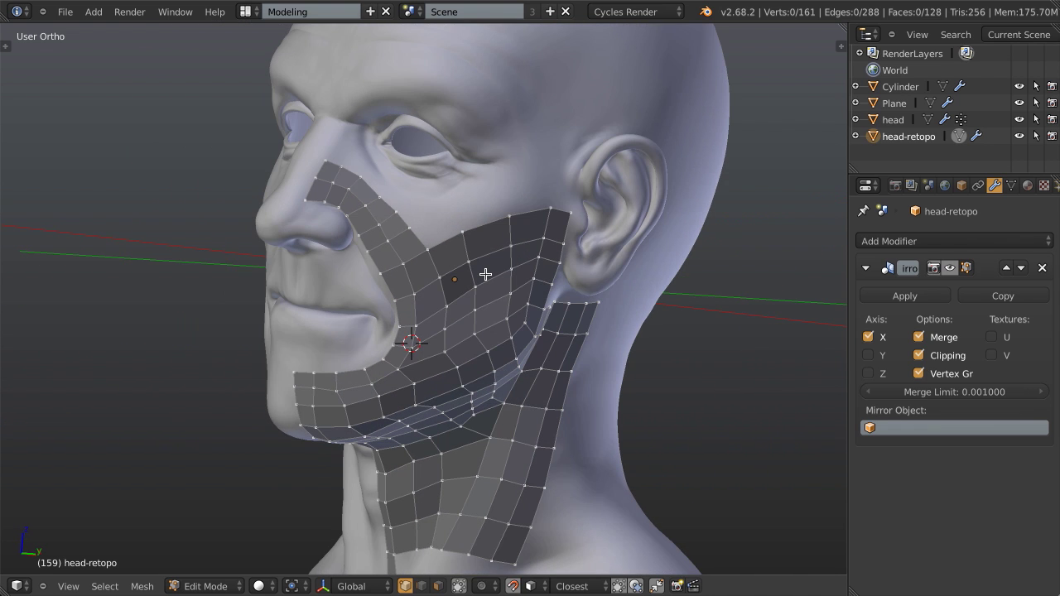